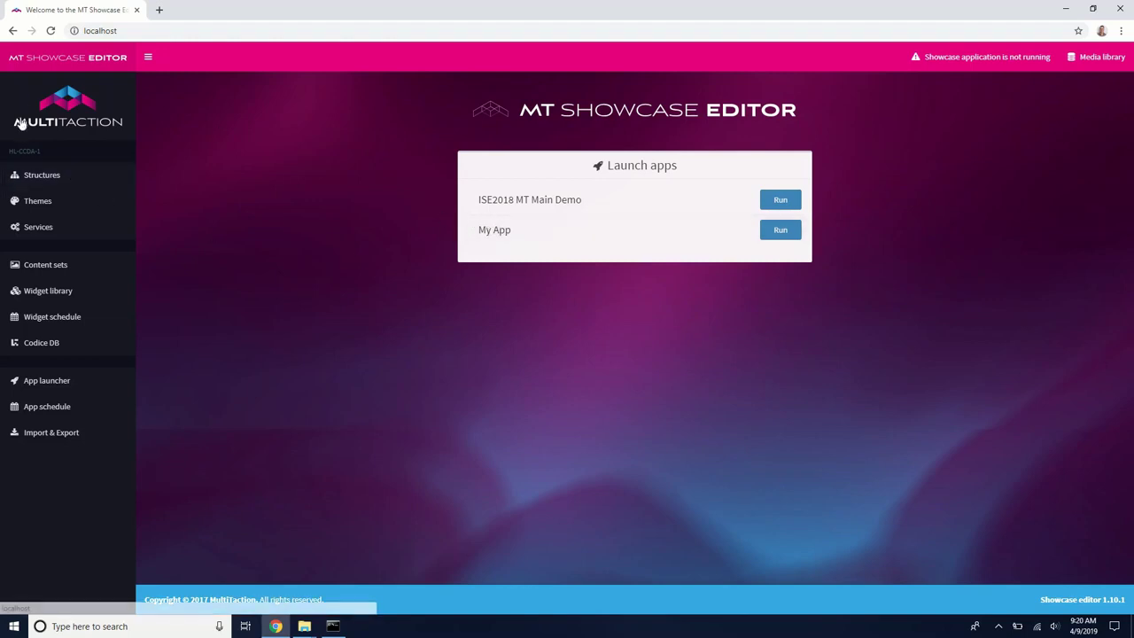
Check the widgets in My App's Structure and open the Test content set for editing.
left_click(46, 178)
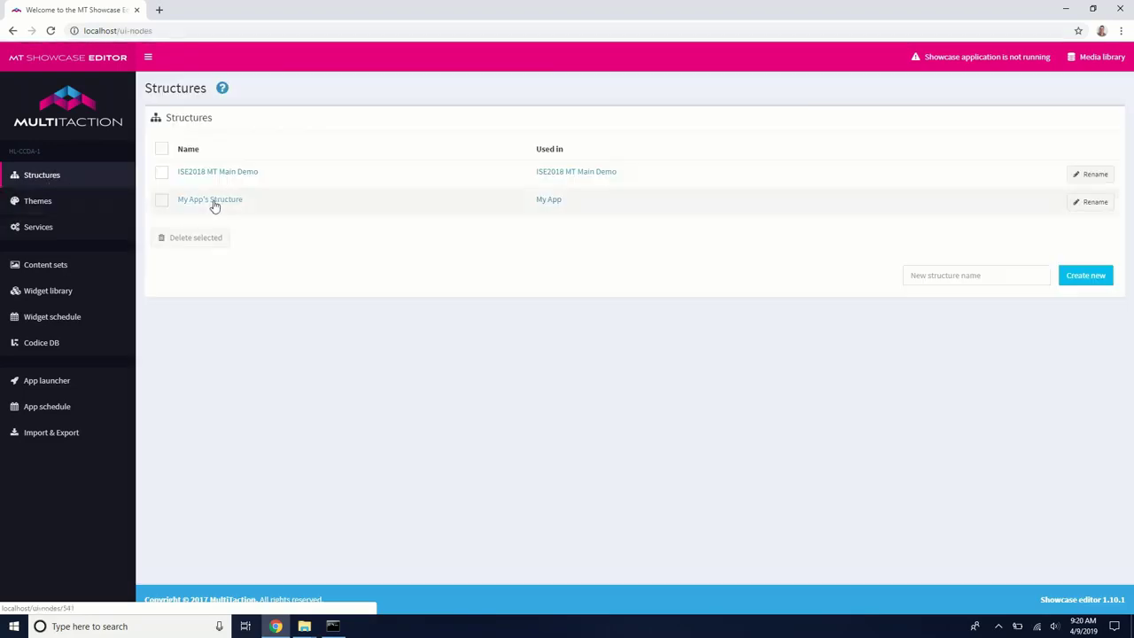
left_click(213, 202)
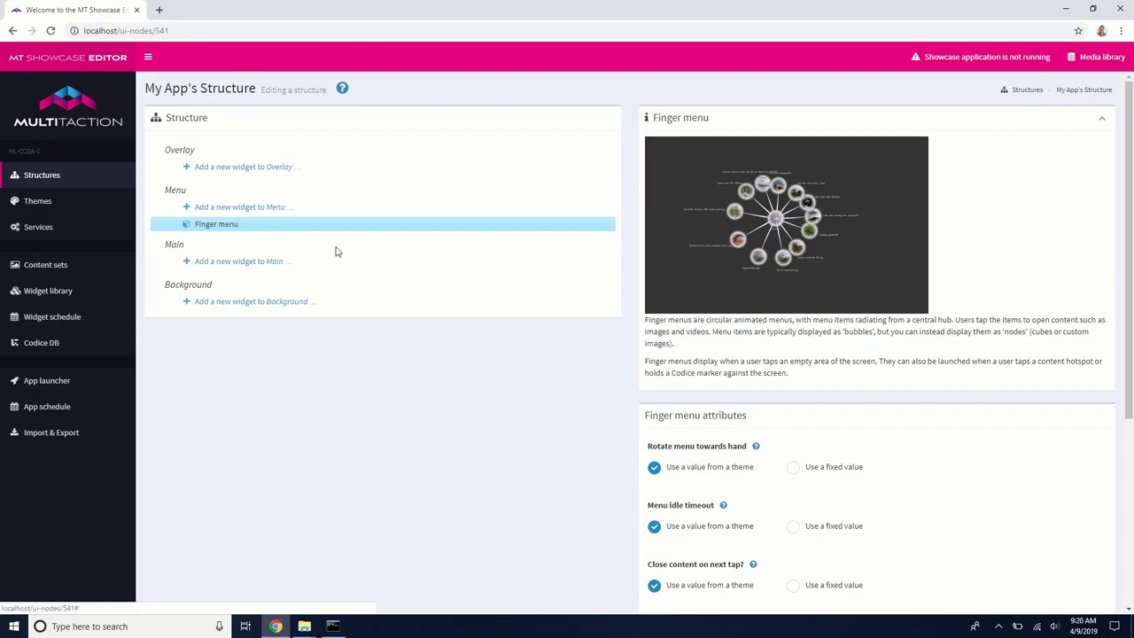
left_click(58, 266)
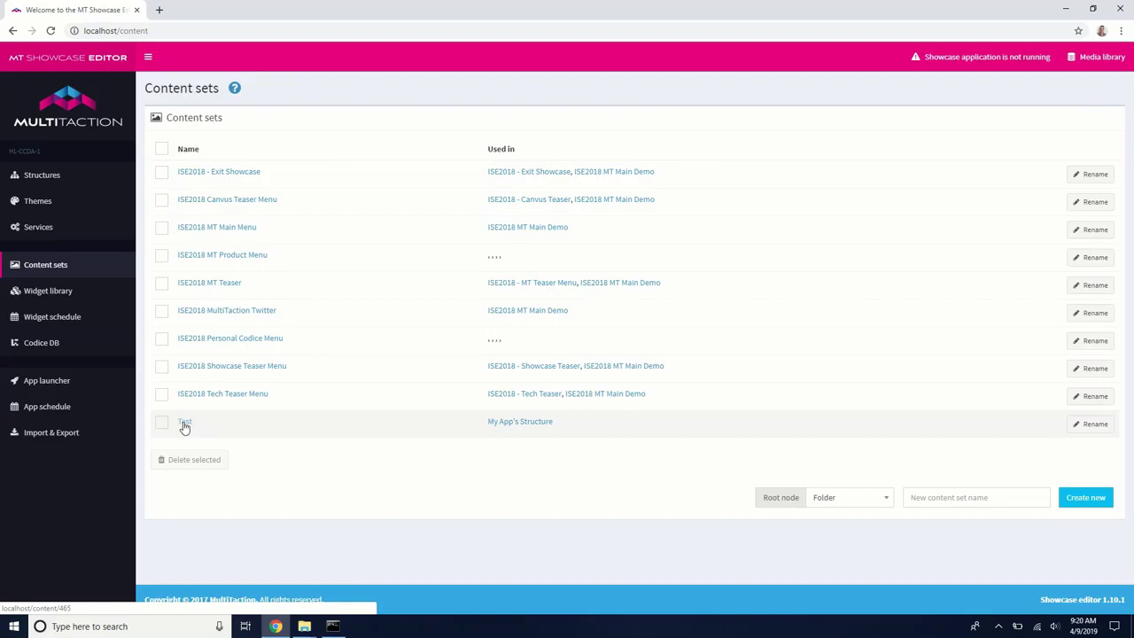
left_click(185, 423)
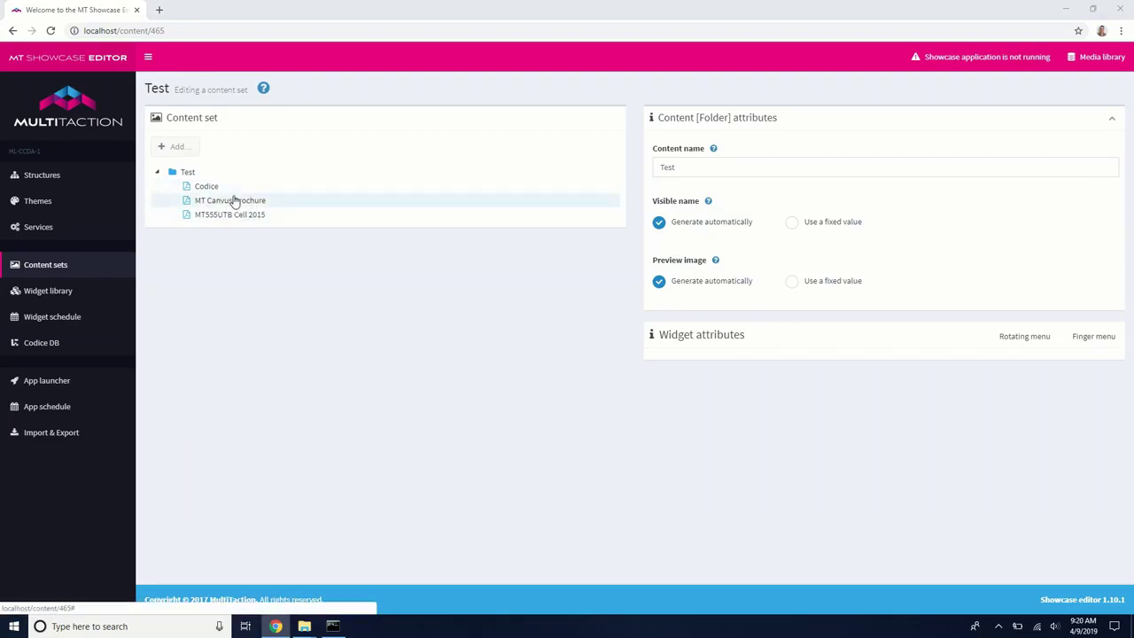
Launch the MT Showcase application and view the Test finger menu, moving it on the canvas.
key("super")
type("show")
key("Return")
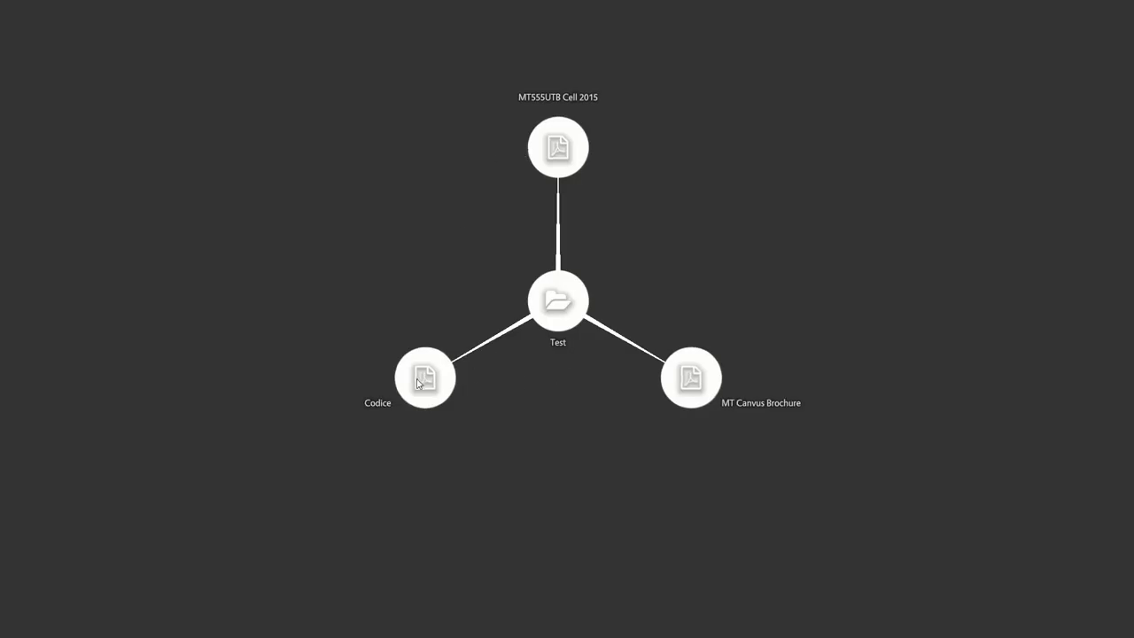
left_click_drag(564, 310, 530, 244)
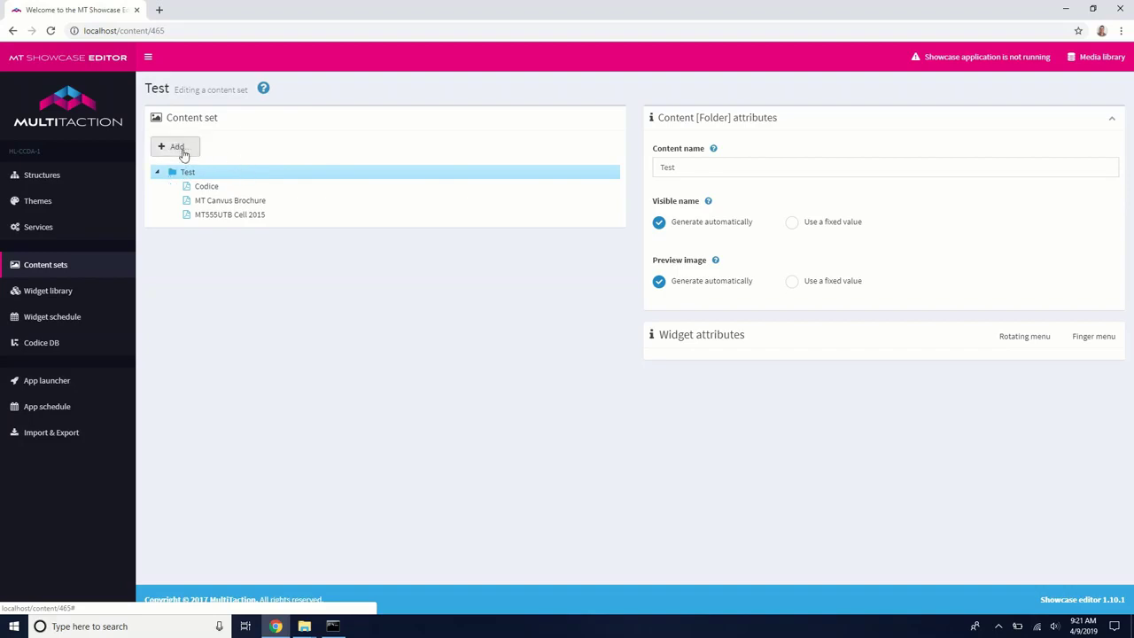
Add a widget content item named "Showcase Content Hotspot Image" to the Test folder and save the content set.
left_click(178, 147)
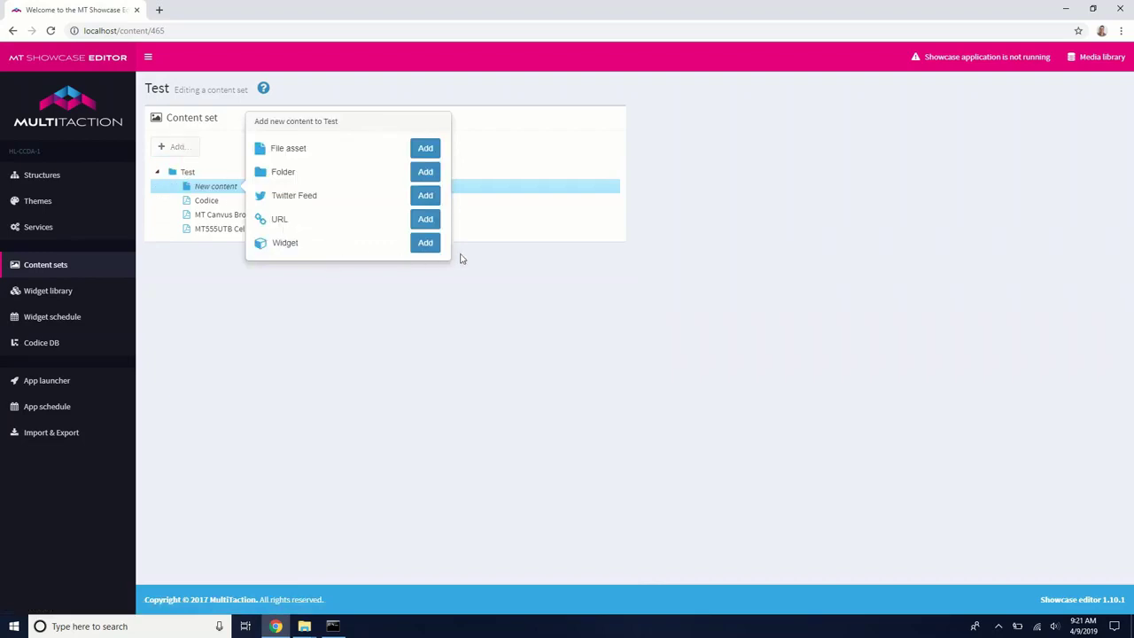
left_click(427, 243)
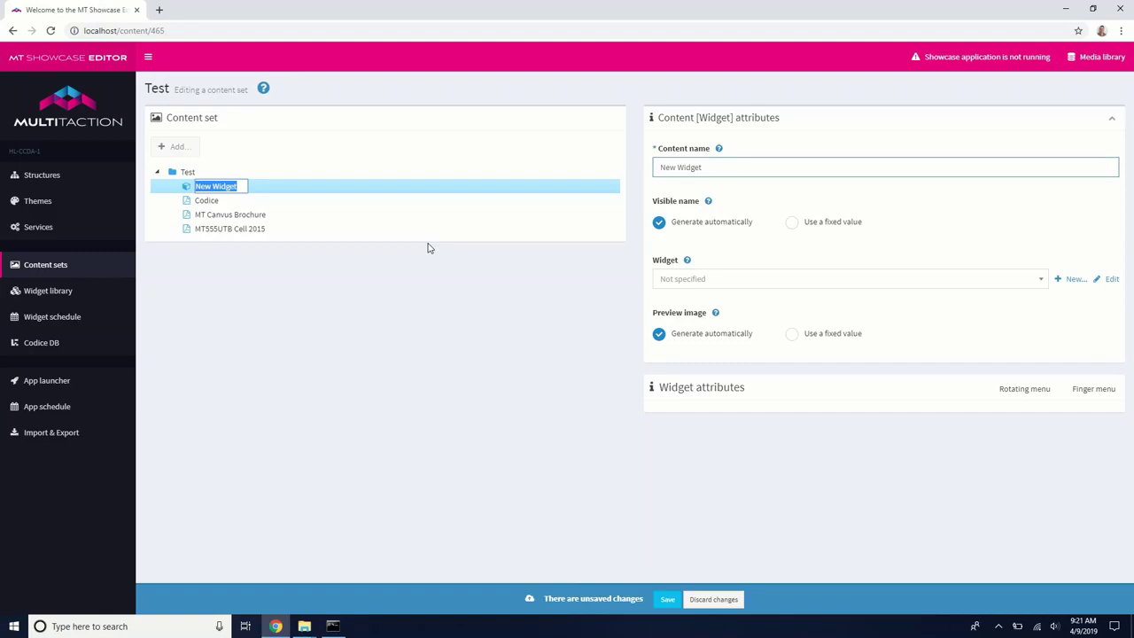
type("Showcase Contetn")
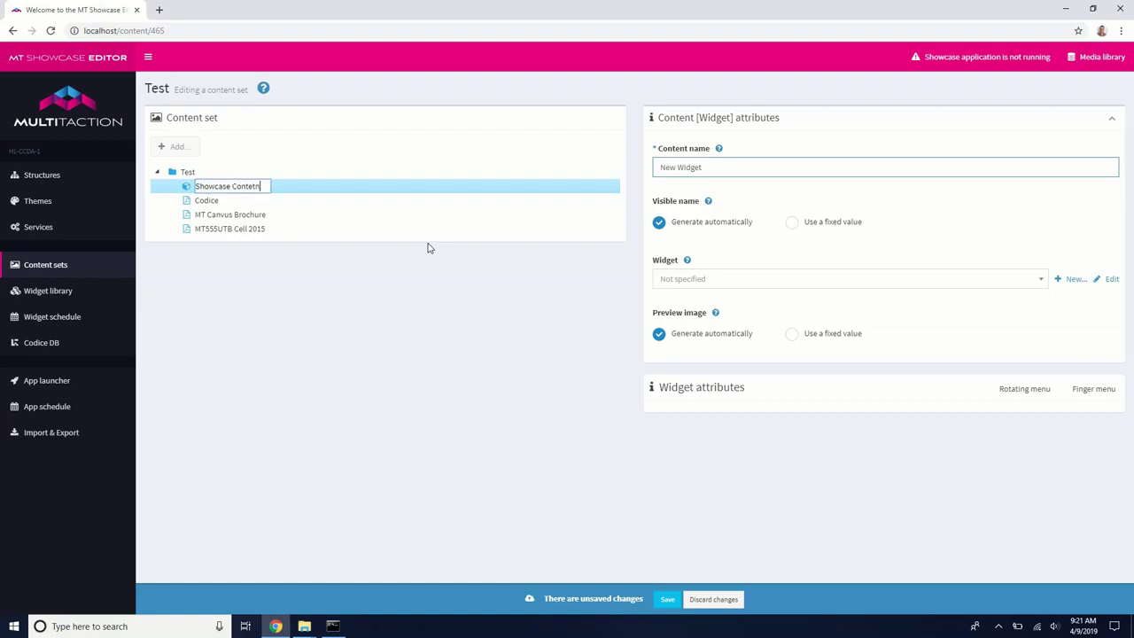
type("t Sotspot Image")
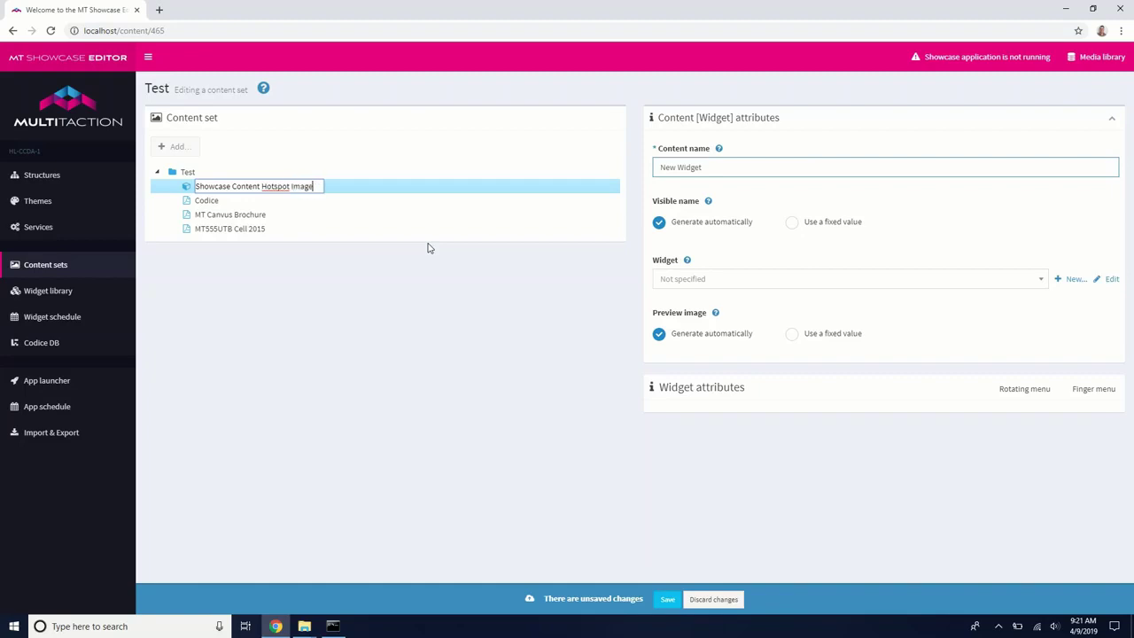
key("Return")
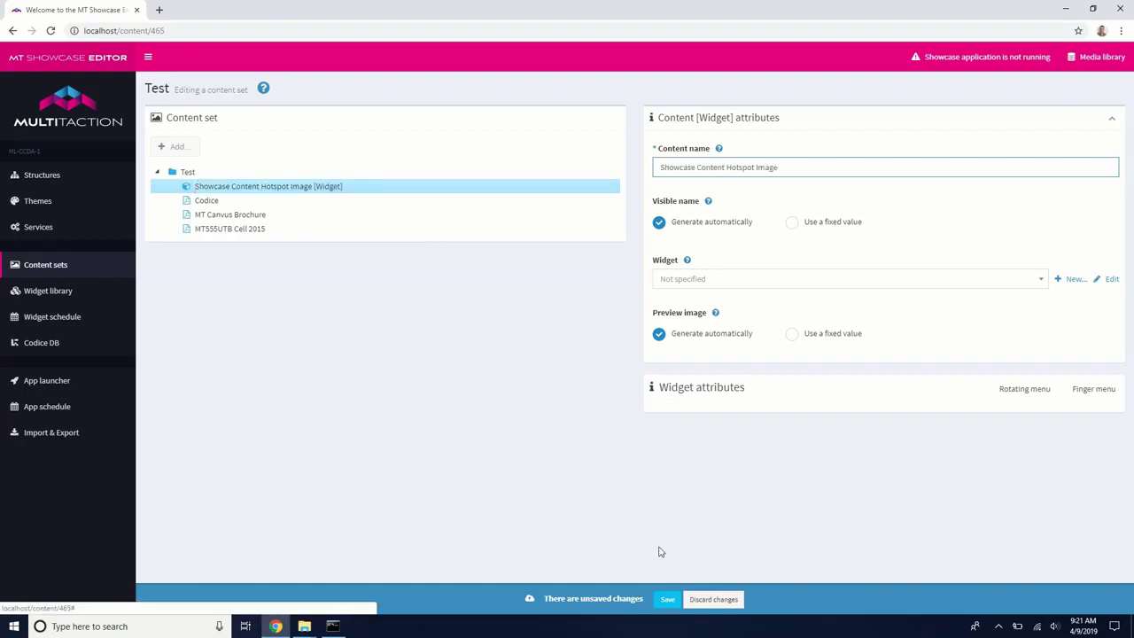
left_click(667, 600)
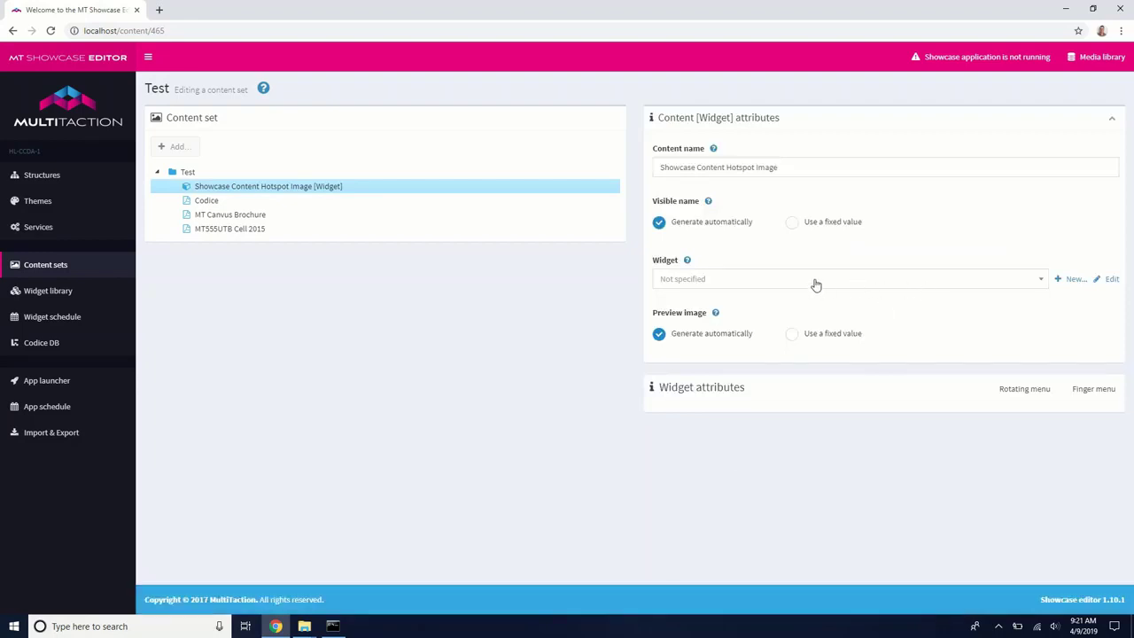
Assign a new saved image viewer widget named "Image Viewer with Hotspot" to the content item and open that widget for editing.
left_click(816, 282)
left_click(816, 282)
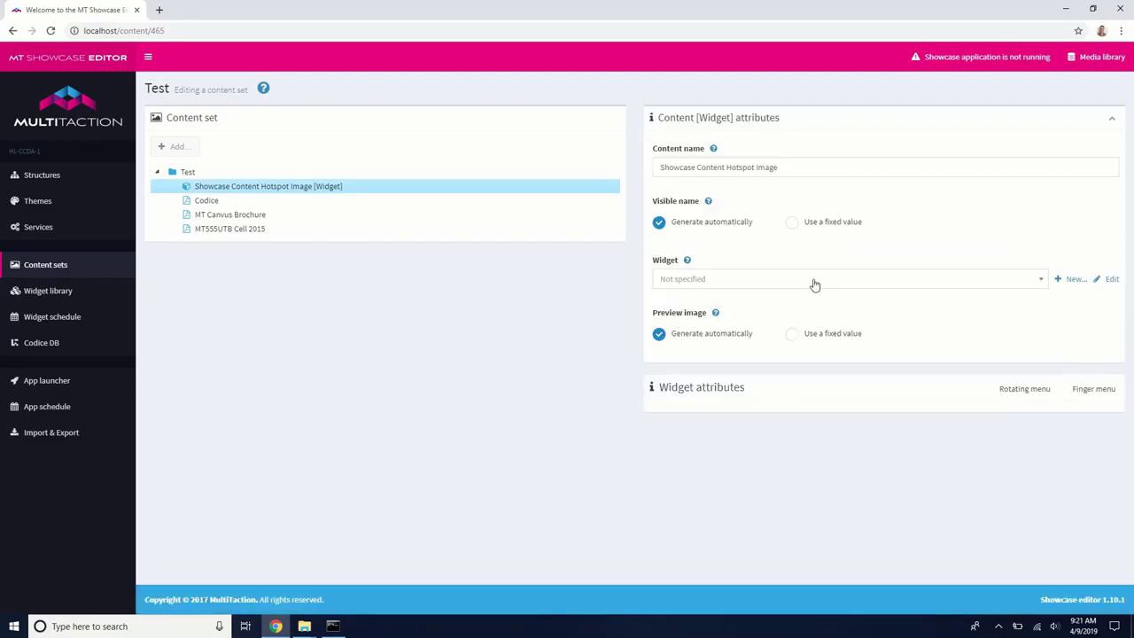
left_click(1071, 280)
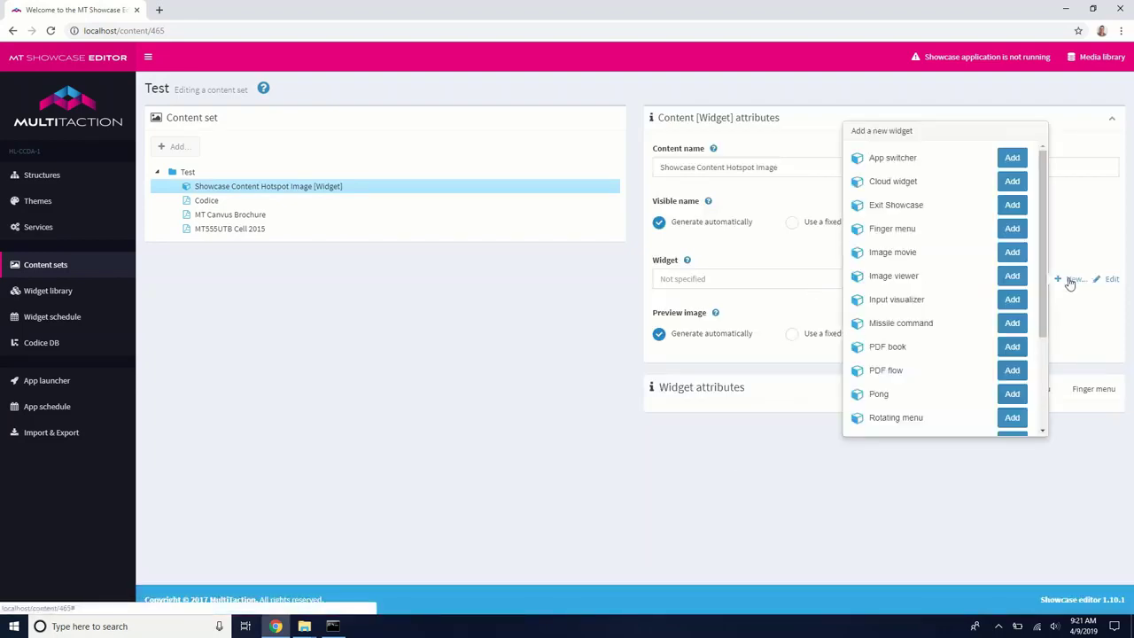
left_click(1009, 279)
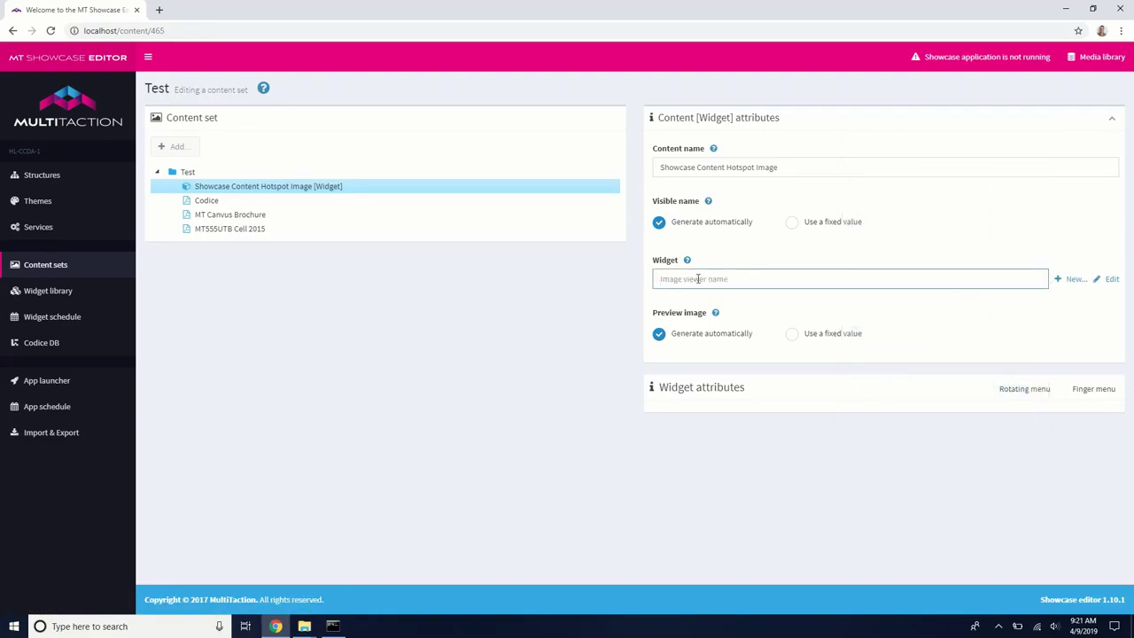
type("Image Viewer with Hotspot")
key("Return")
left_click(669, 600)
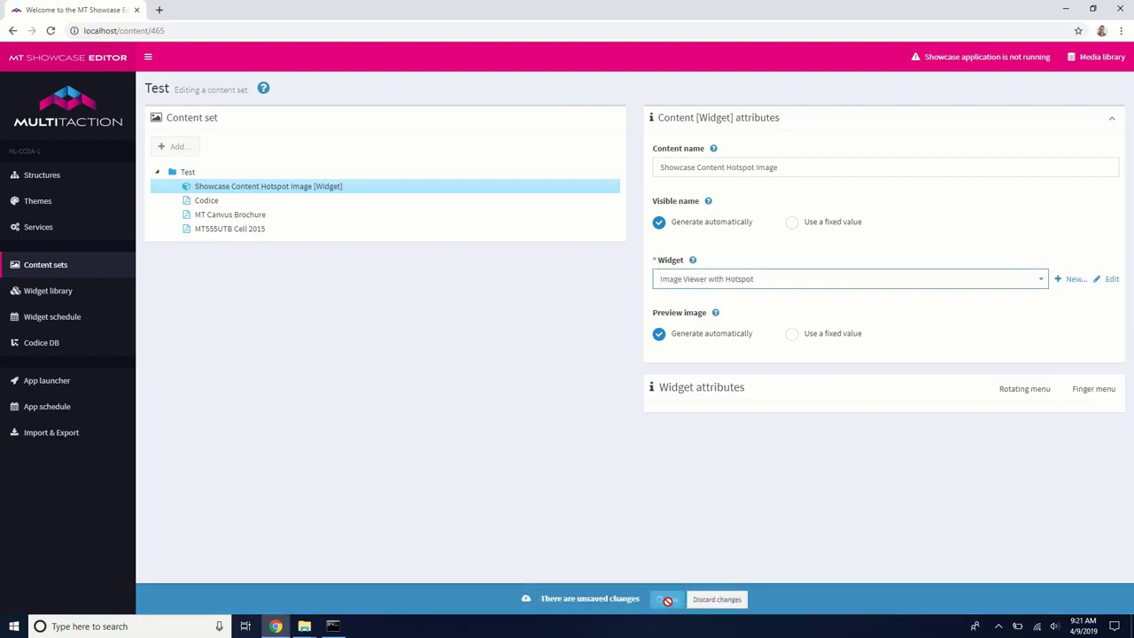
left_click(1103, 280)
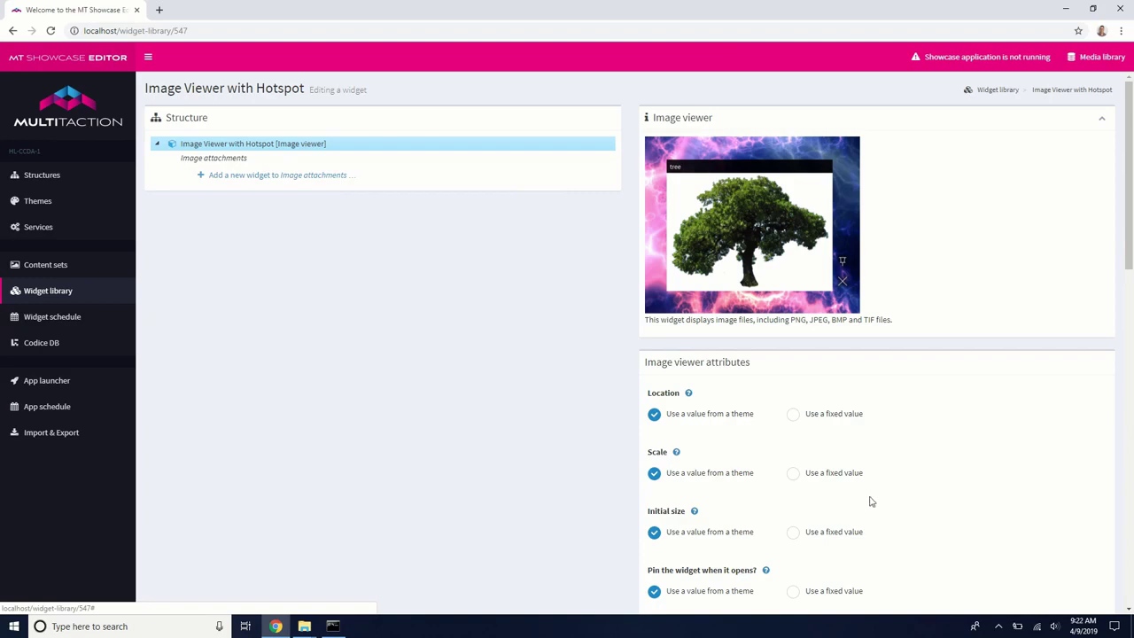
scroll(870, 501, "down", 1)
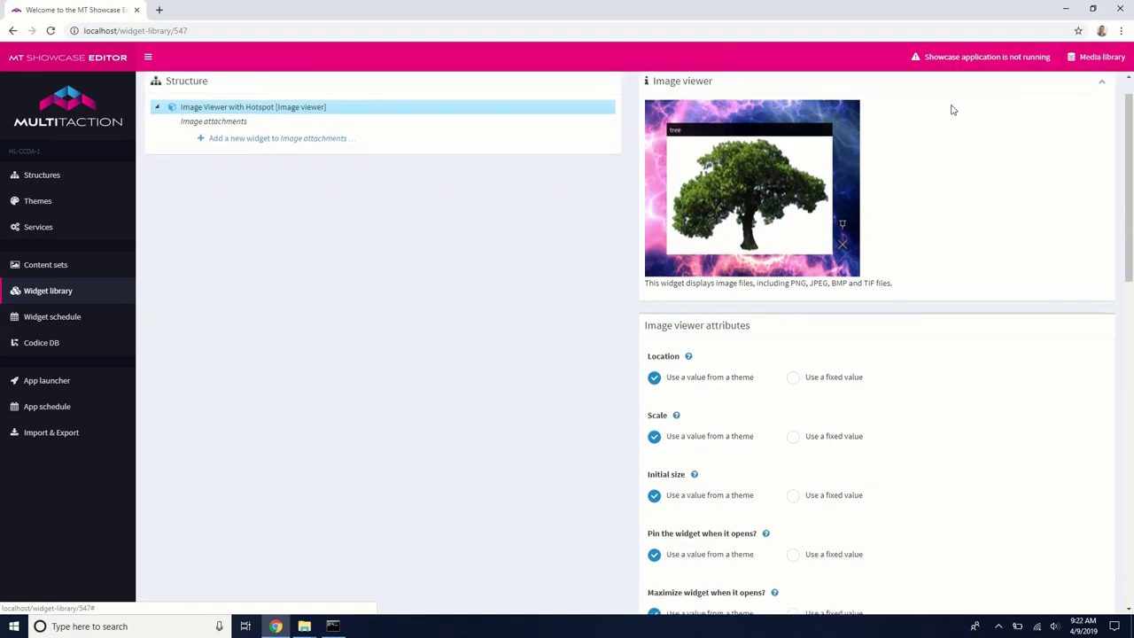
Preview the recent file showcase-content-hotspots.PNG from File Explorer and close both windows.
key("super+e")
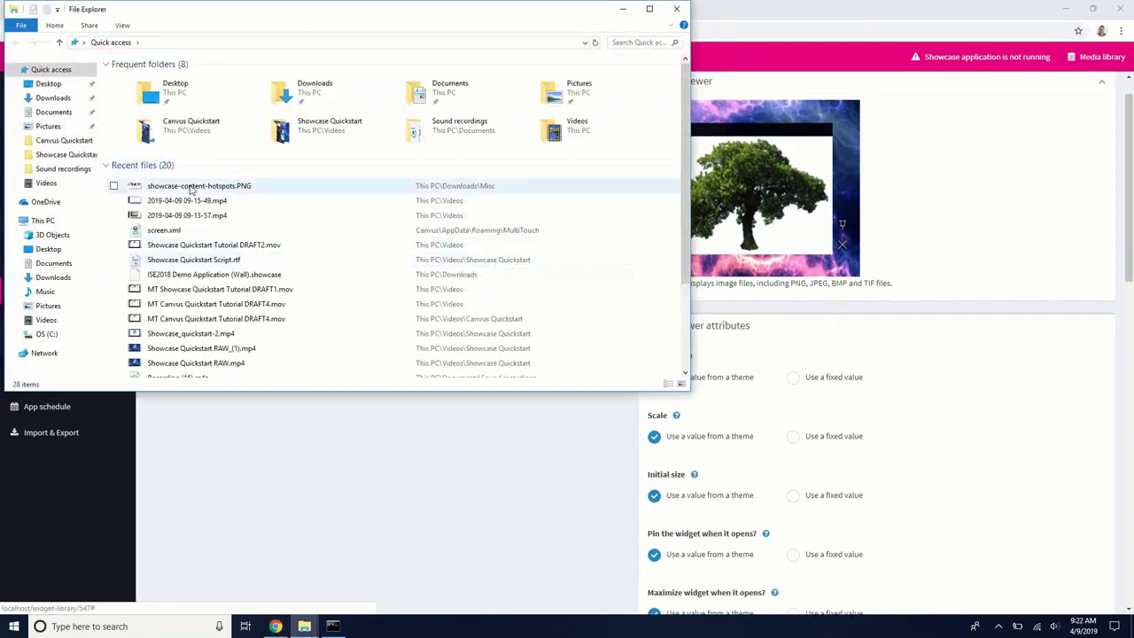
double_click(189, 185)
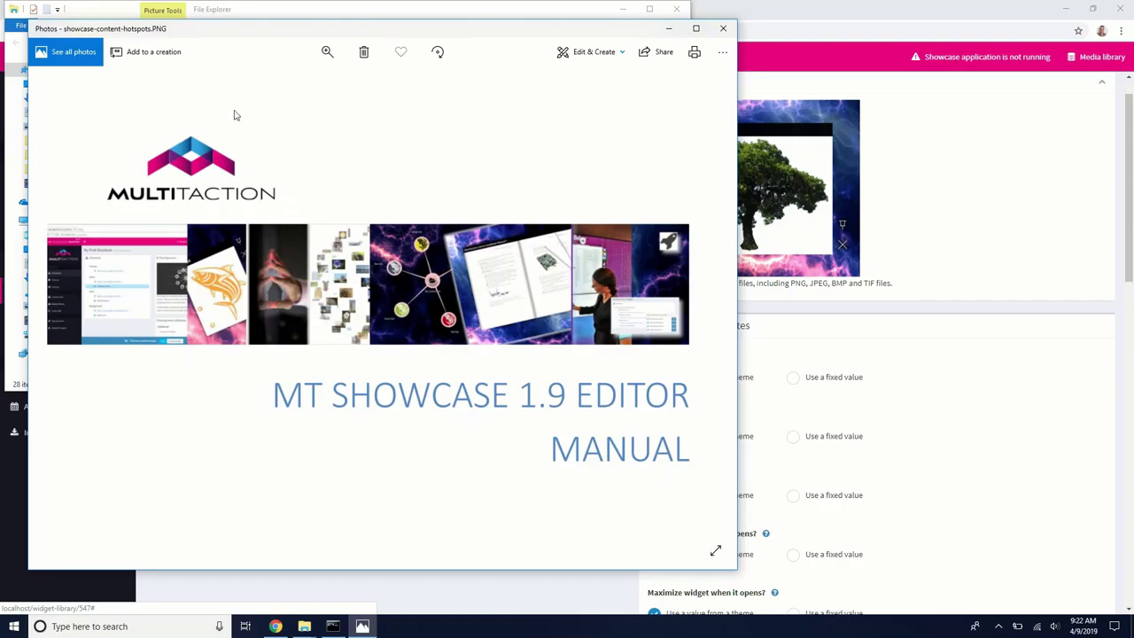
left_click(724, 30)
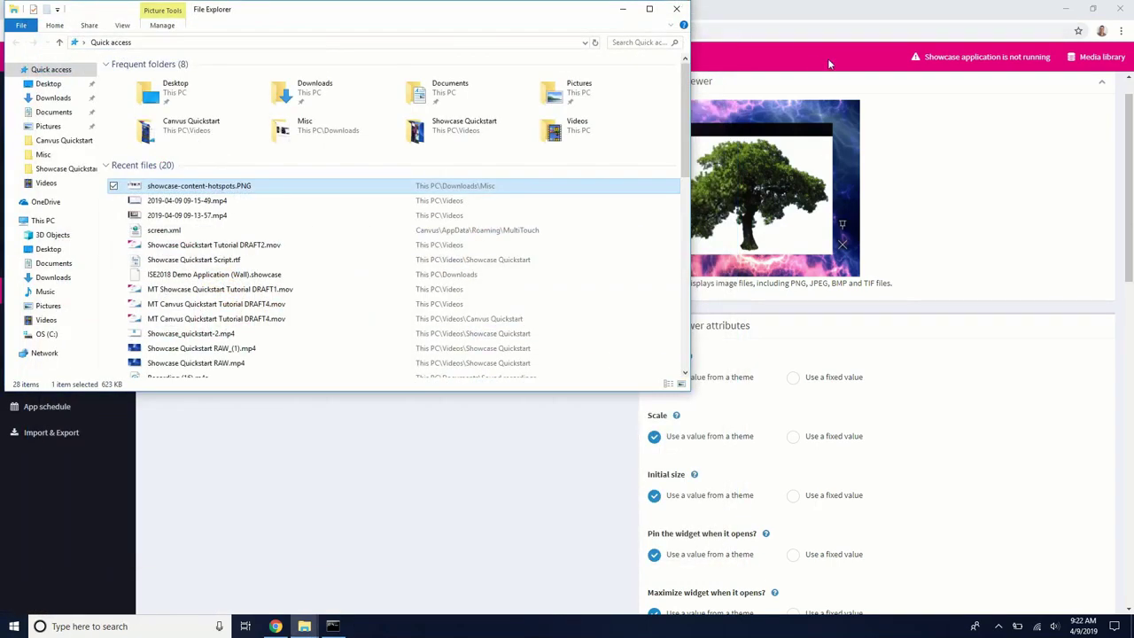
left_click(677, 9)
Set the widget's image file to showcase-content-hotspots.PNG from the media library's Misc folder and save.
left_click(1099, 69)
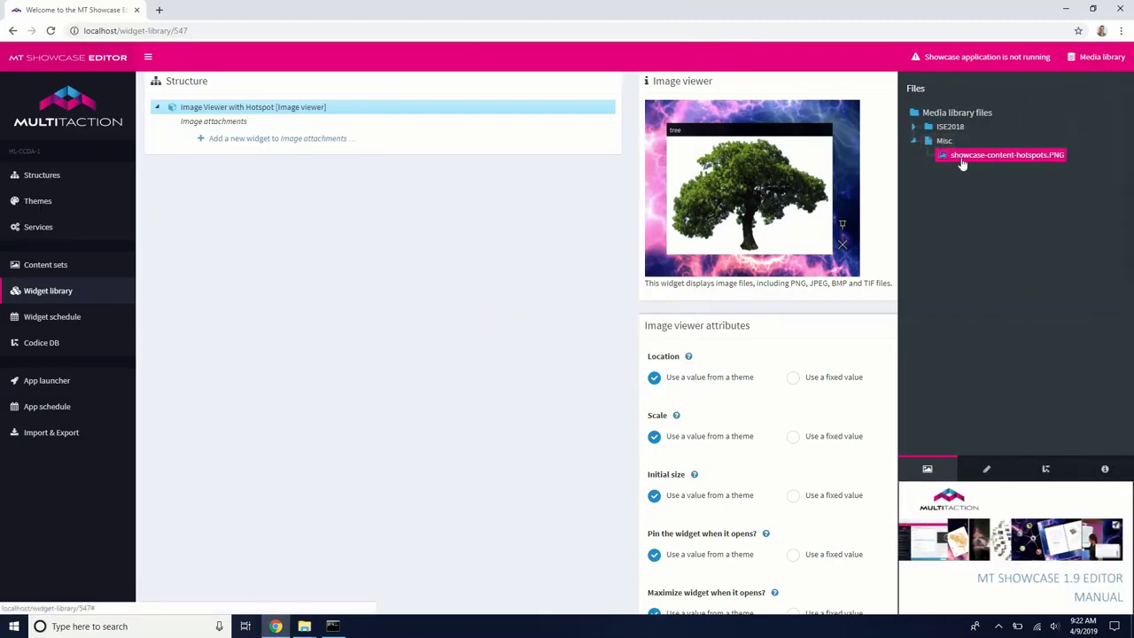
scroll(791, 461, "down", 1)
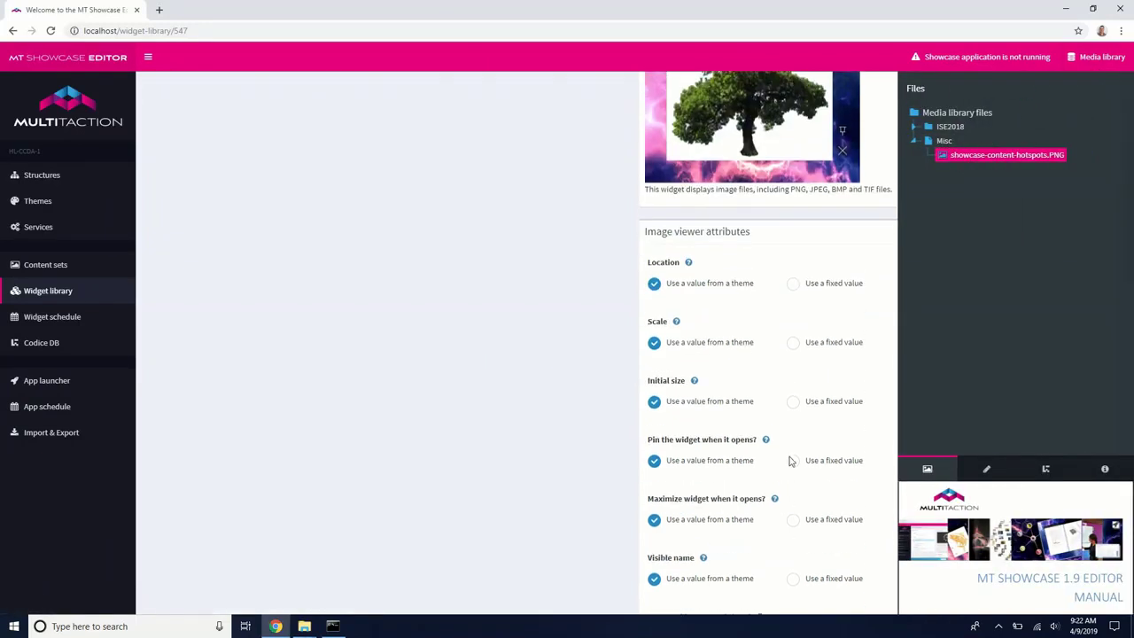
scroll(791, 461, "down", 1)
scroll(792, 461, "down", 2)
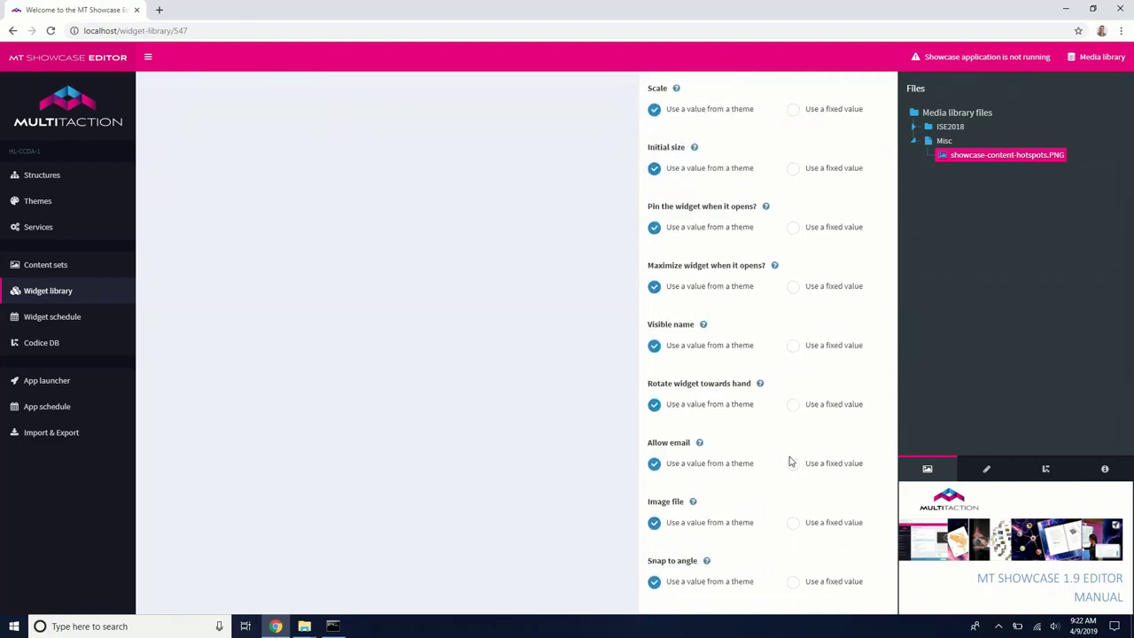
scroll(791, 461, "down", 2)
left_click_drag(963, 160, 666, 400)
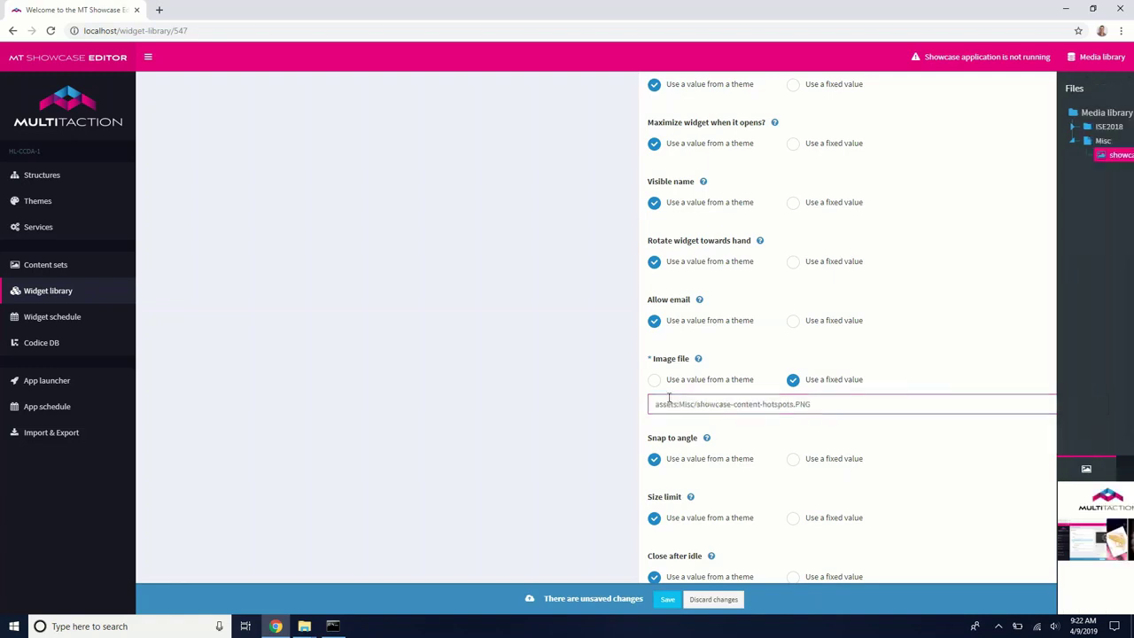
left_click(667, 599)
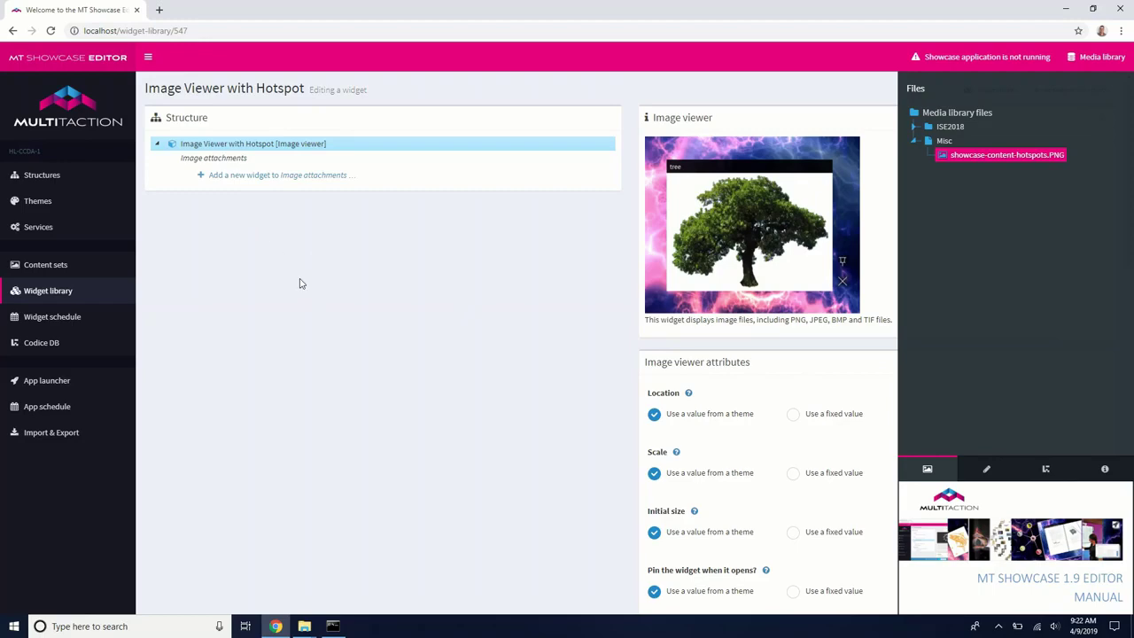
Launch the MT Showcase application to check the image viewer widget.
key("super")
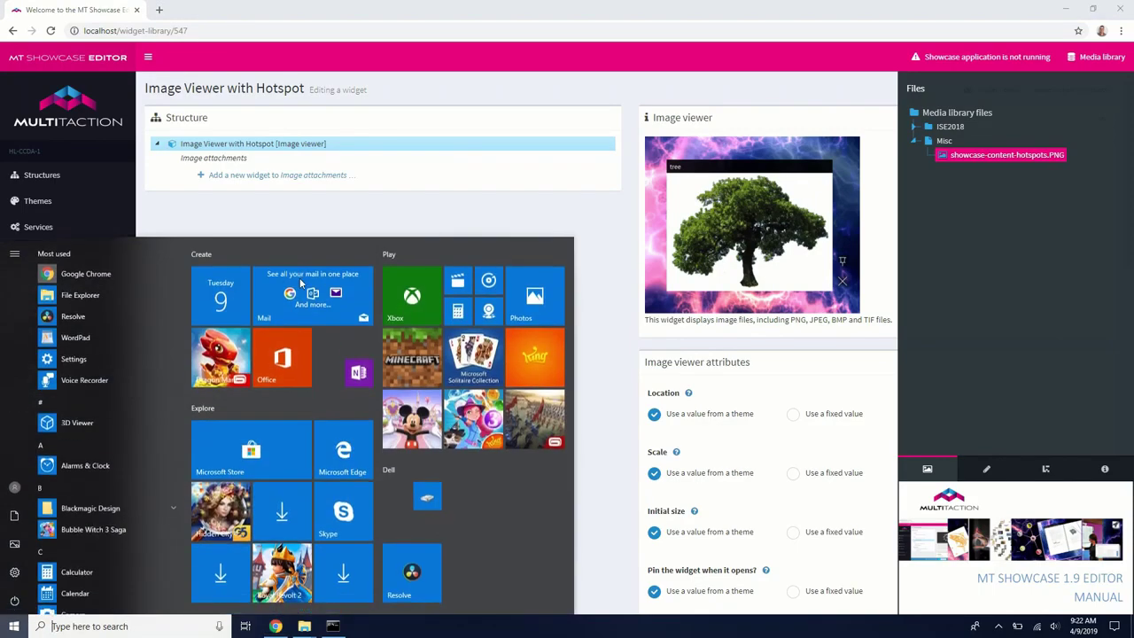
type("show")
key("Return")
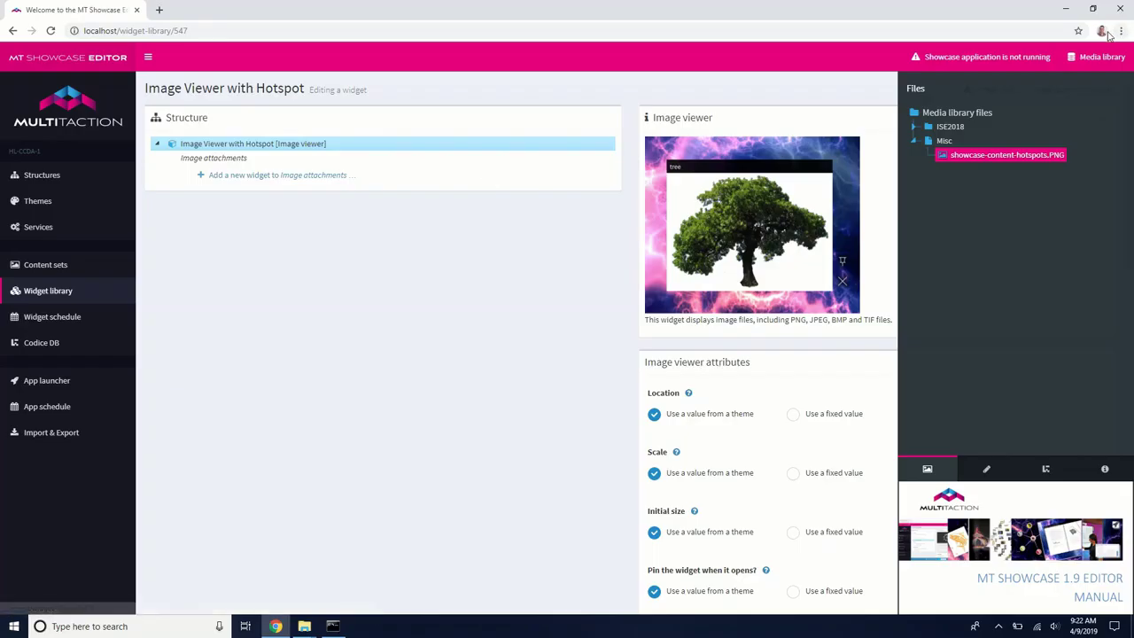
Hide the media library, add a content hotspot to the widget's image attachments and save.
left_click(1098, 57)
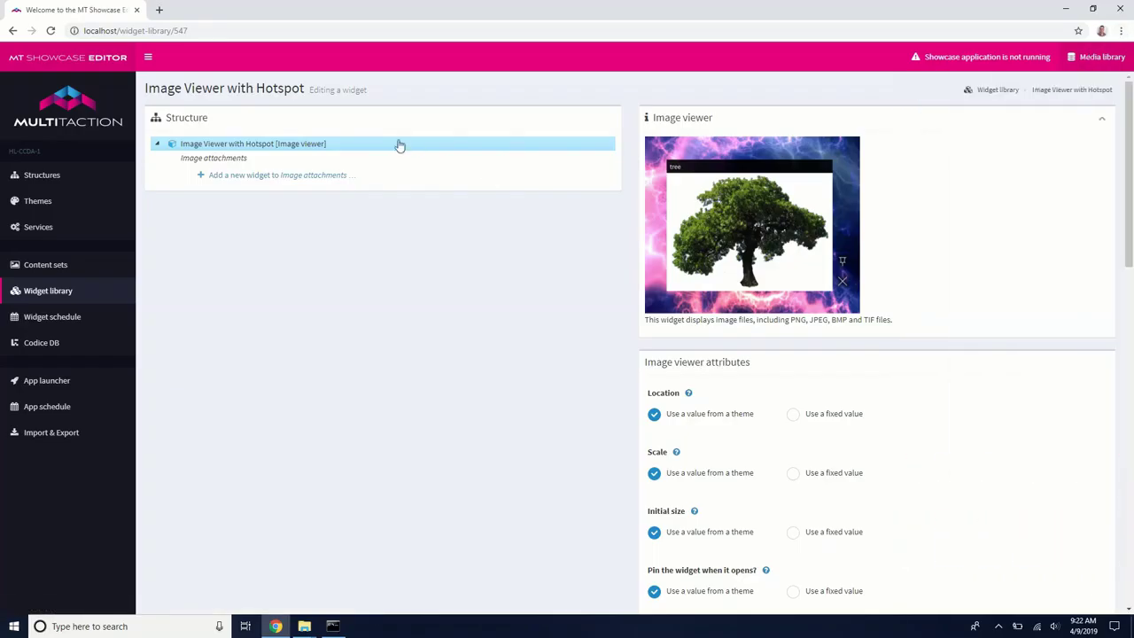
left_click(230, 177)
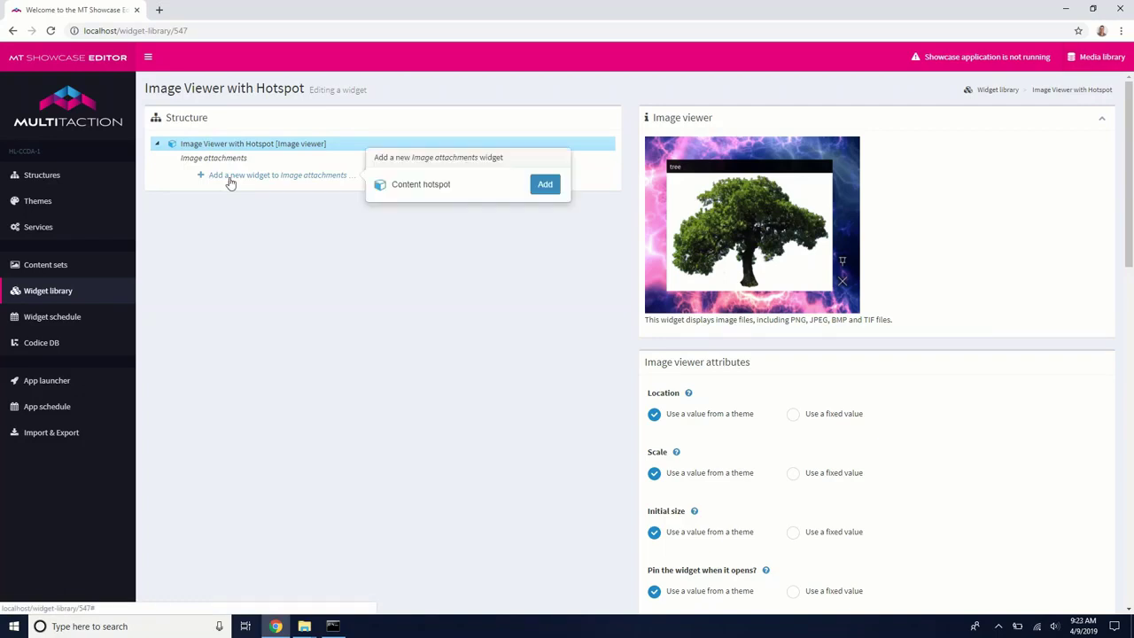
left_click(544, 185)
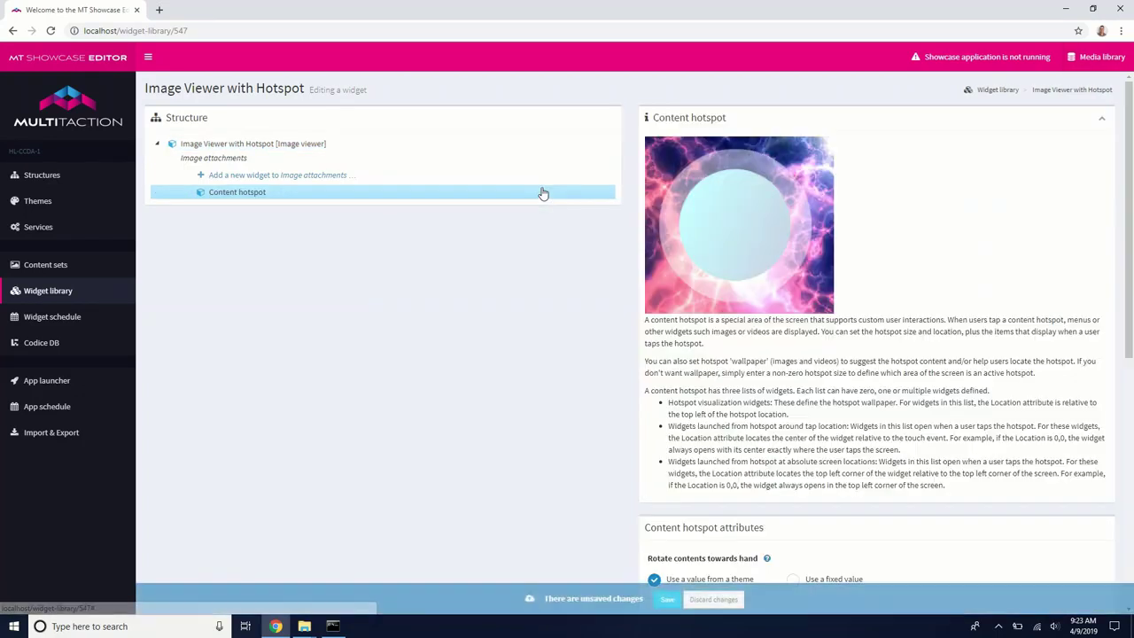
left_click(669, 600)
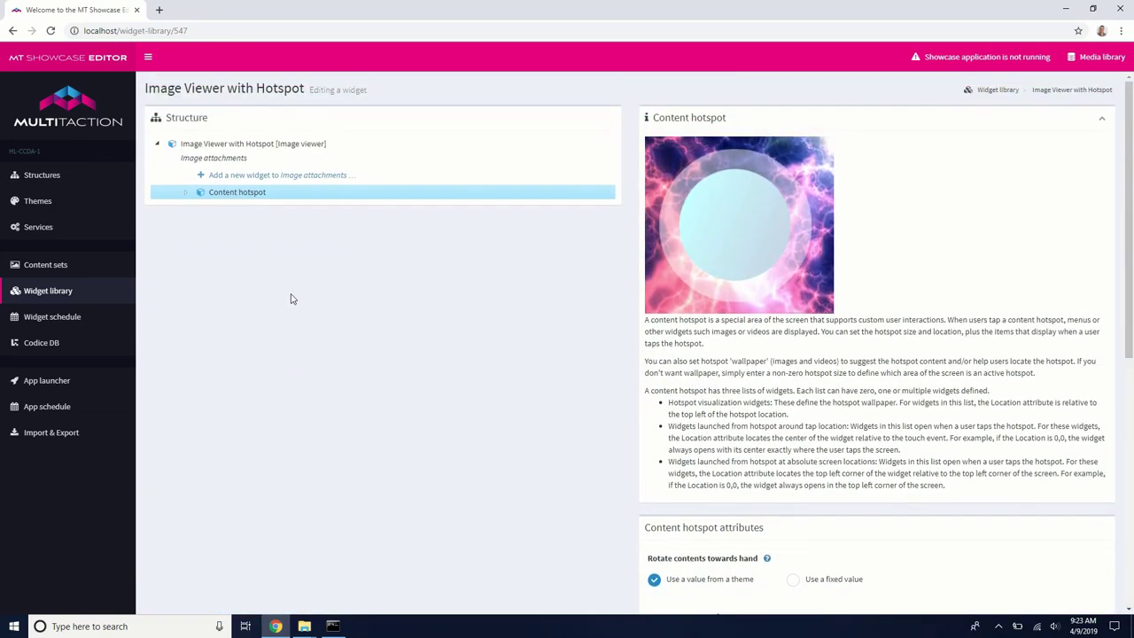
Expand the content hotspot and examine its widget lists, description and attributes.
left_click(187, 199)
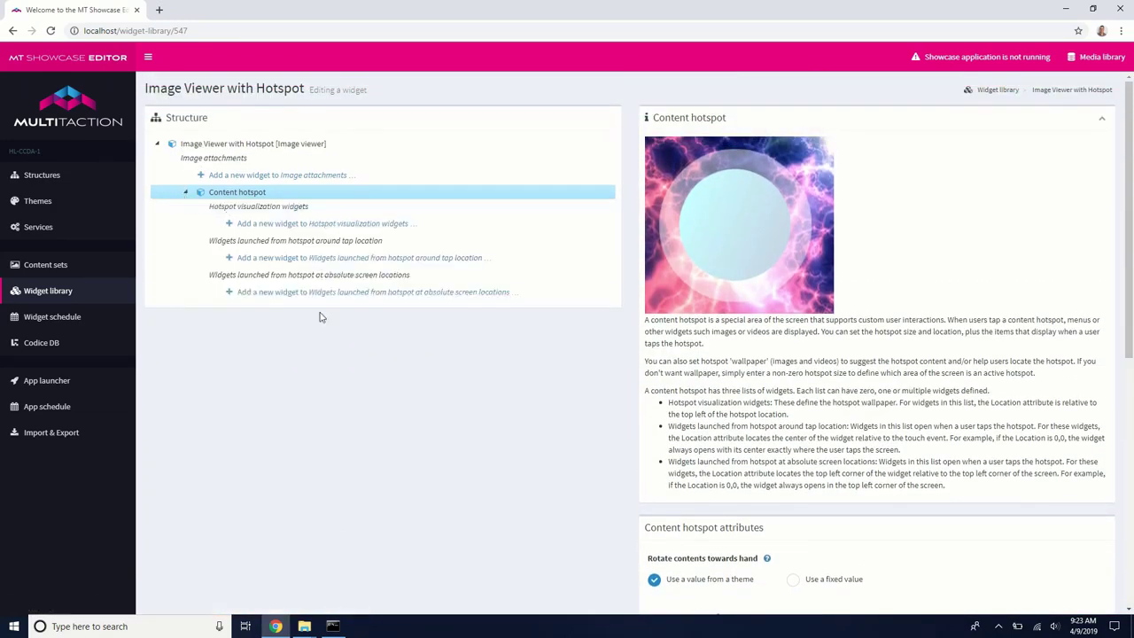
scroll(355, 410, "down", 2)
scroll(354, 410, "up", 3)
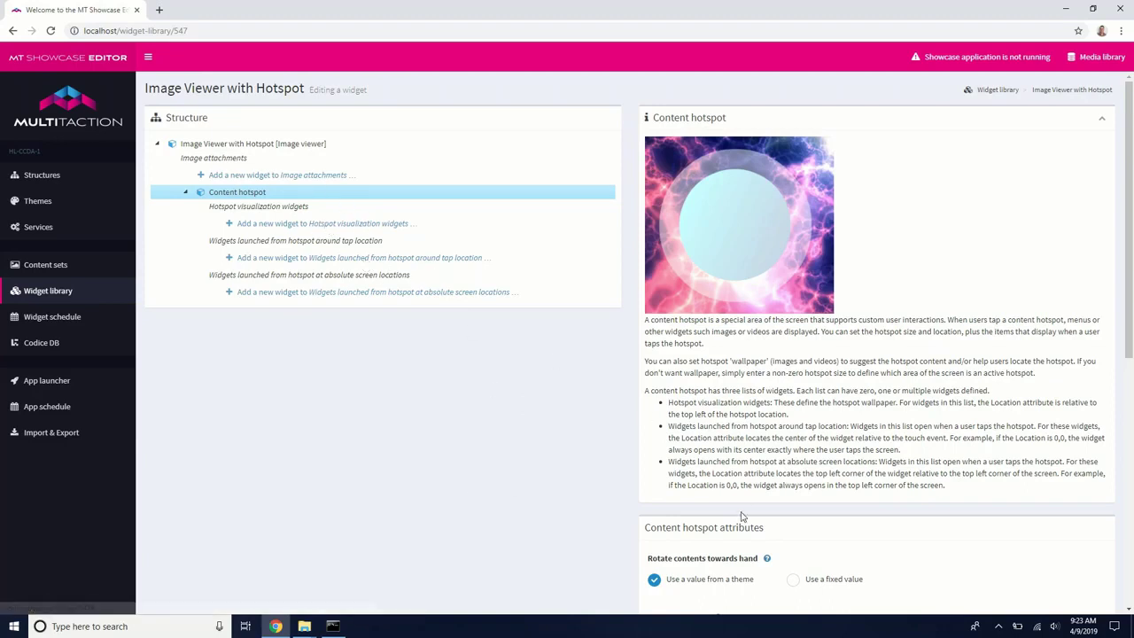
scroll(742, 520, "down", 4)
scroll(742, 519, "up", 2)
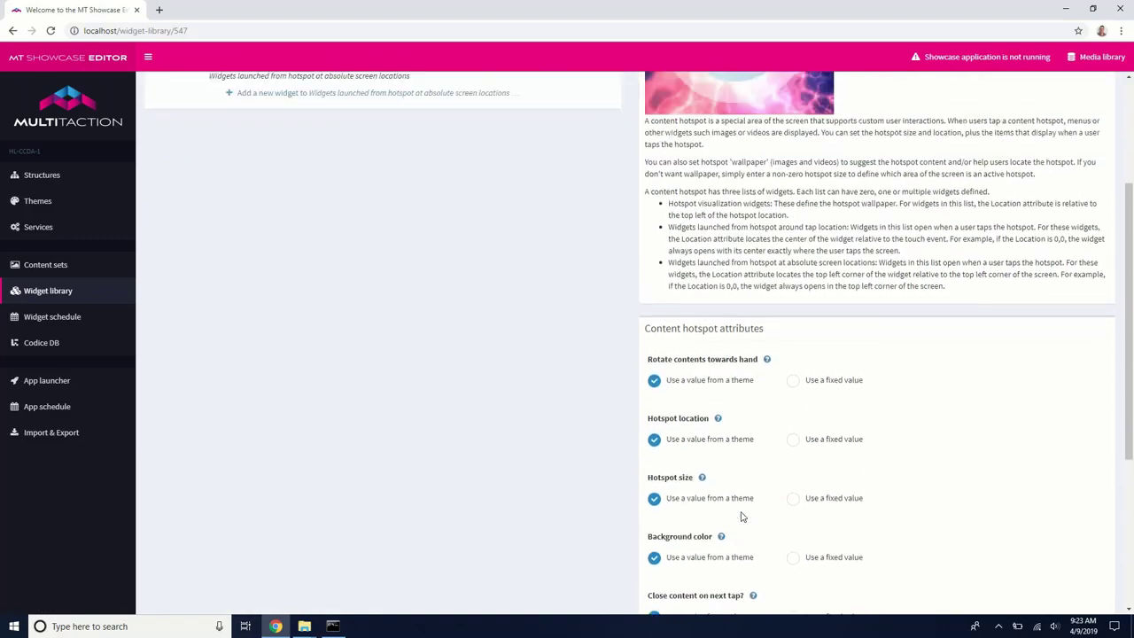
Give the content hotspot a fixed background color of rgba(227,0,62,0.52), a semi-transparent pink, and save.
scroll(742, 517, "down", 2)
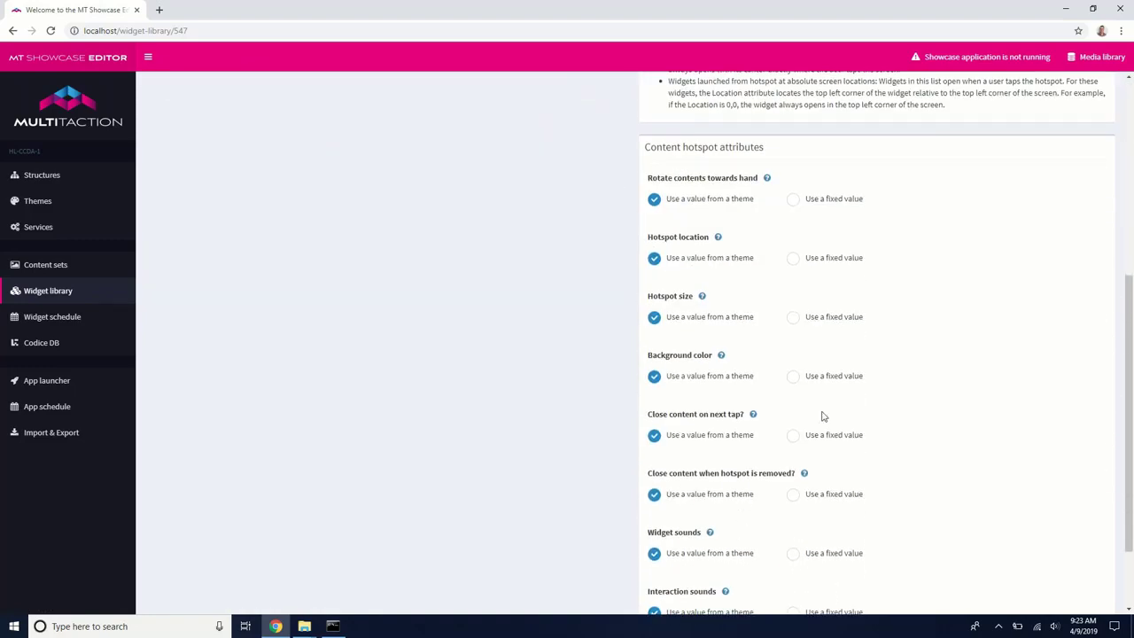
scroll(831, 420, "down", 1)
scroll(830, 420, "up", 1)
scroll(830, 420, "up", 1)
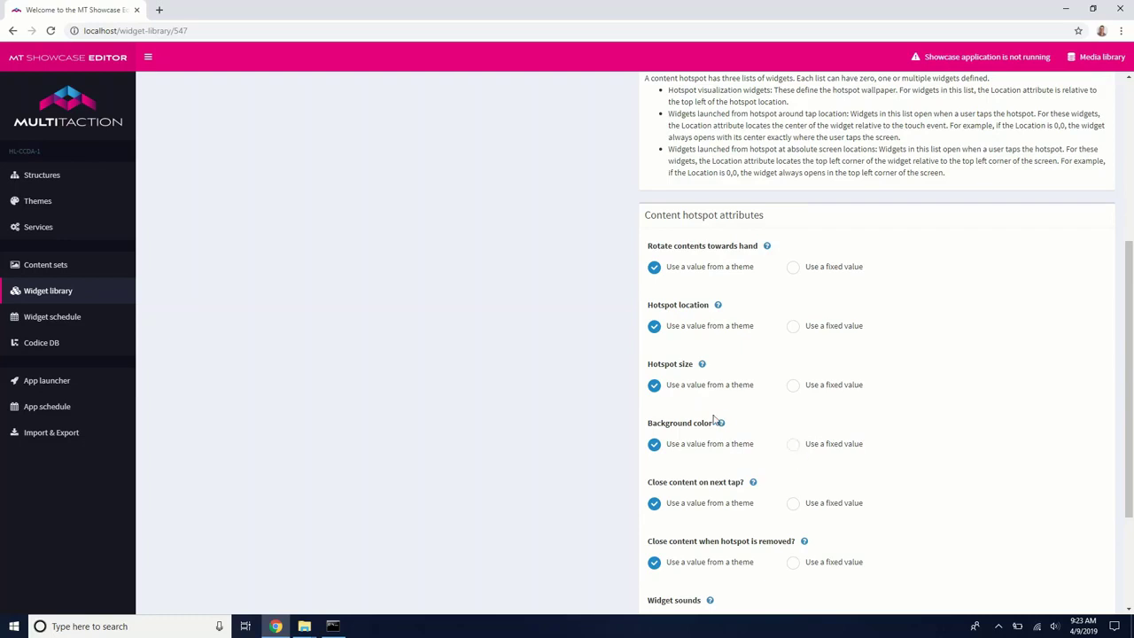
left_click(793, 444)
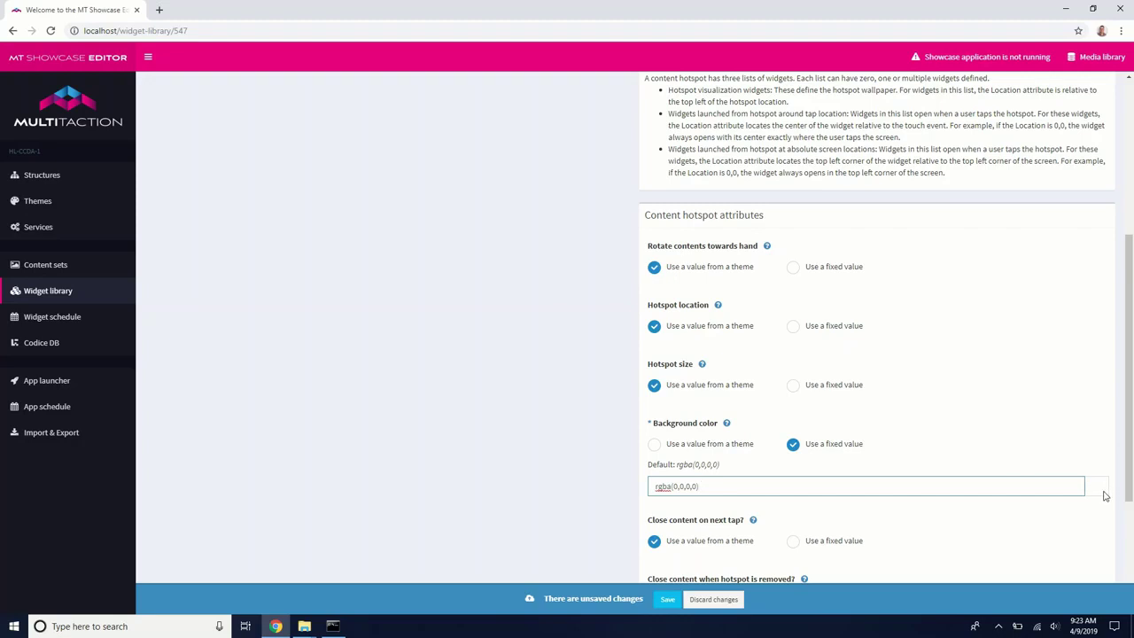
left_click(1104, 494)
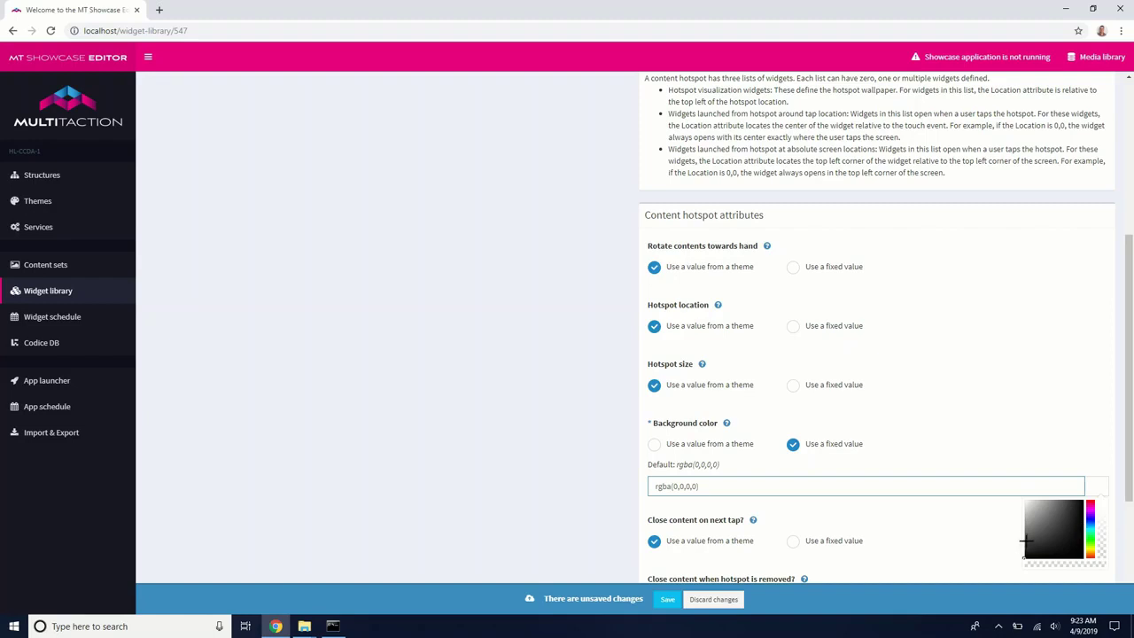
left_click_drag(1025, 537, 1024, 506)
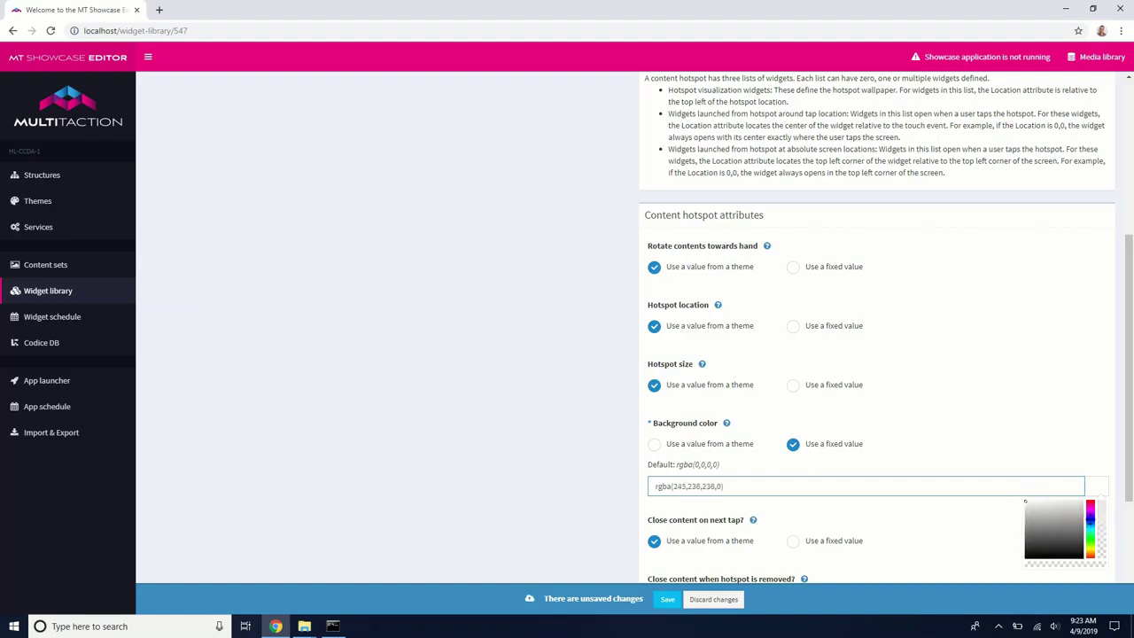
left_click(1095, 523)
mouse_move(1096, 523)
left_mouse_down()
mouse_move(1093, 497)
mouse_move(1035, 504)
mouse_move(1103, 507)
mouse_move(1102, 529)
left_mouse_up()
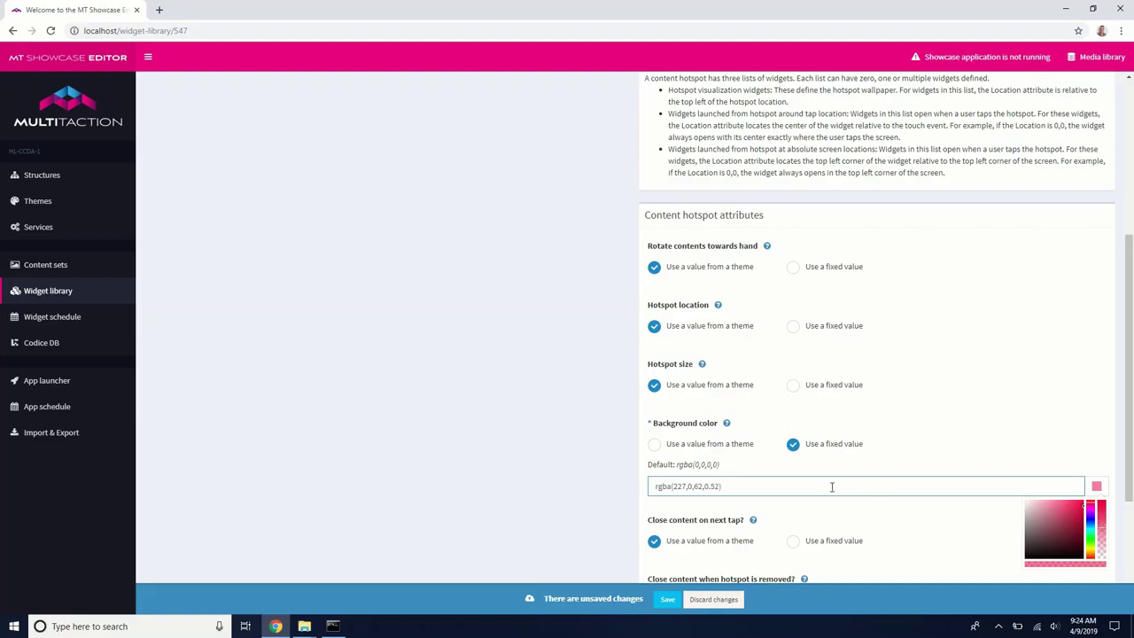
left_click_drag(798, 485, 618, 485)
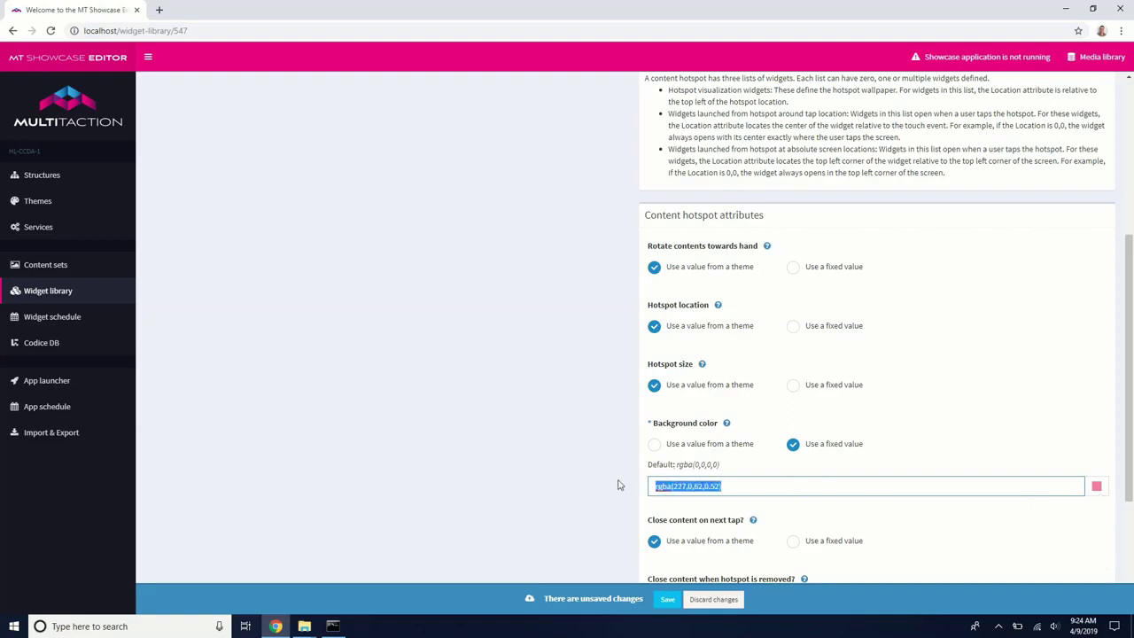
left_click(669, 600)
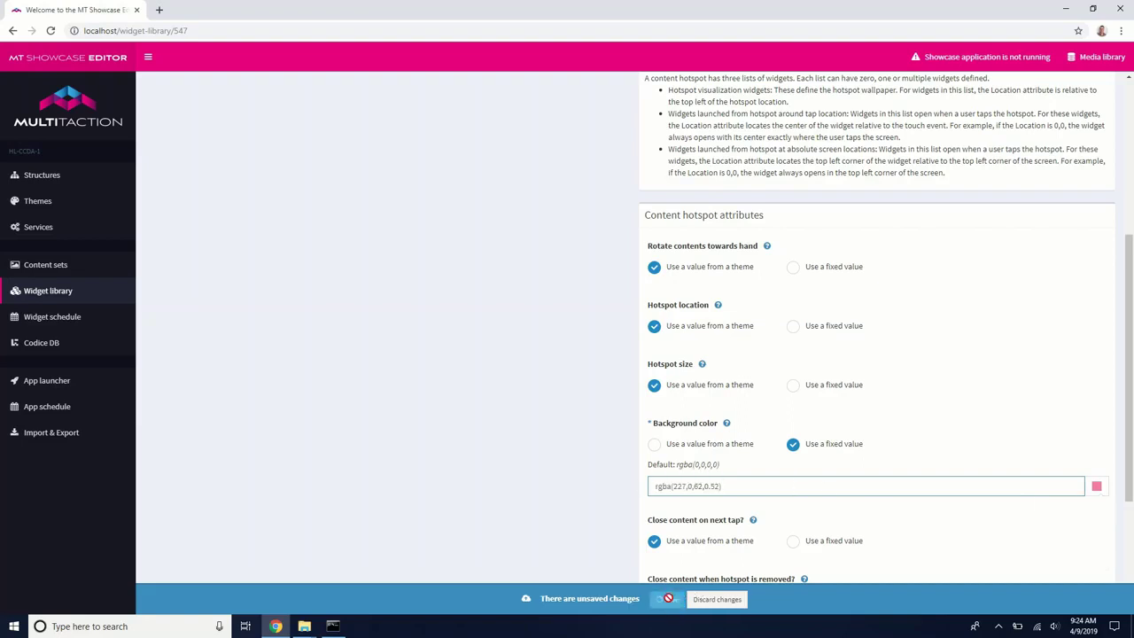
Launch the MT Showcase application to preview the hotspot's background color.
scroll(501, 408, "up", 3)
scroll(501, 408, "down", 2)
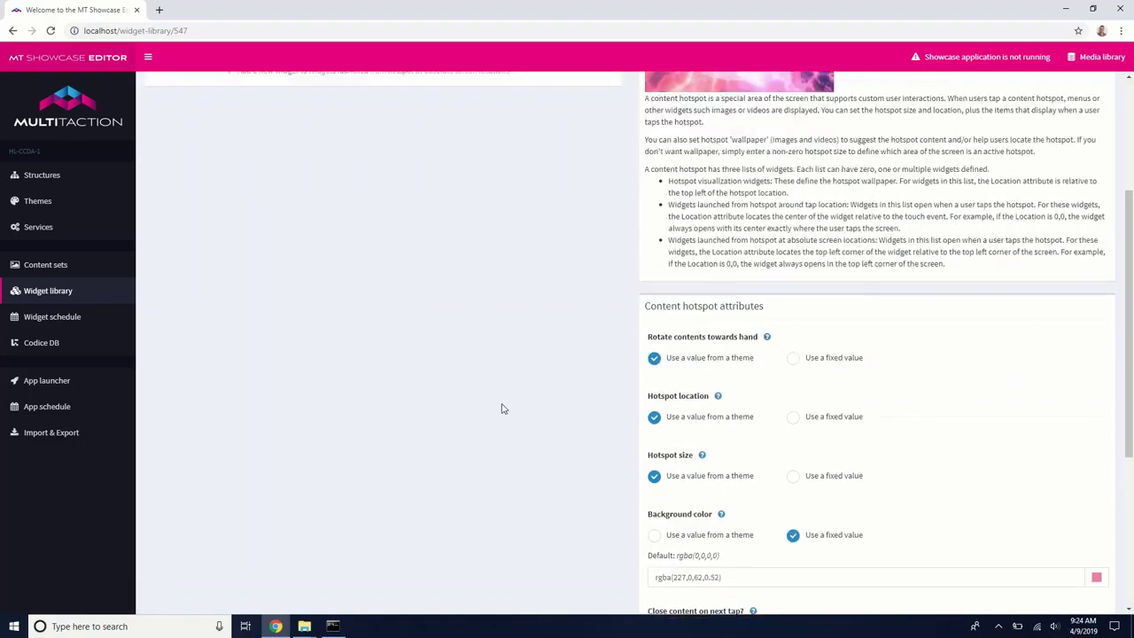
key("super")
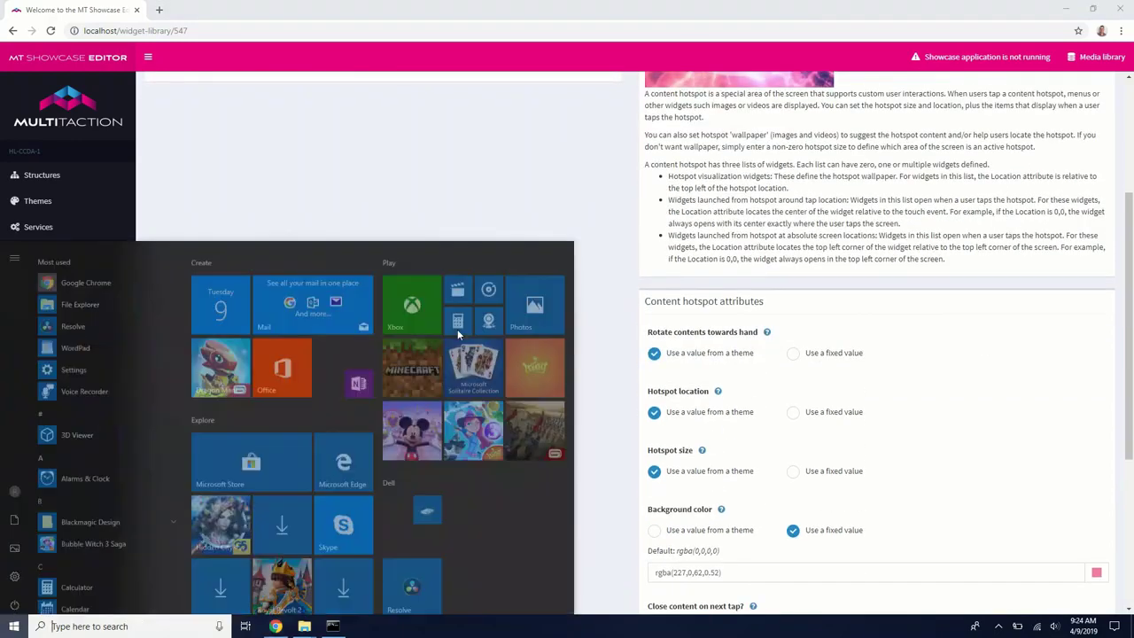
type("so")
key("BackSpace")
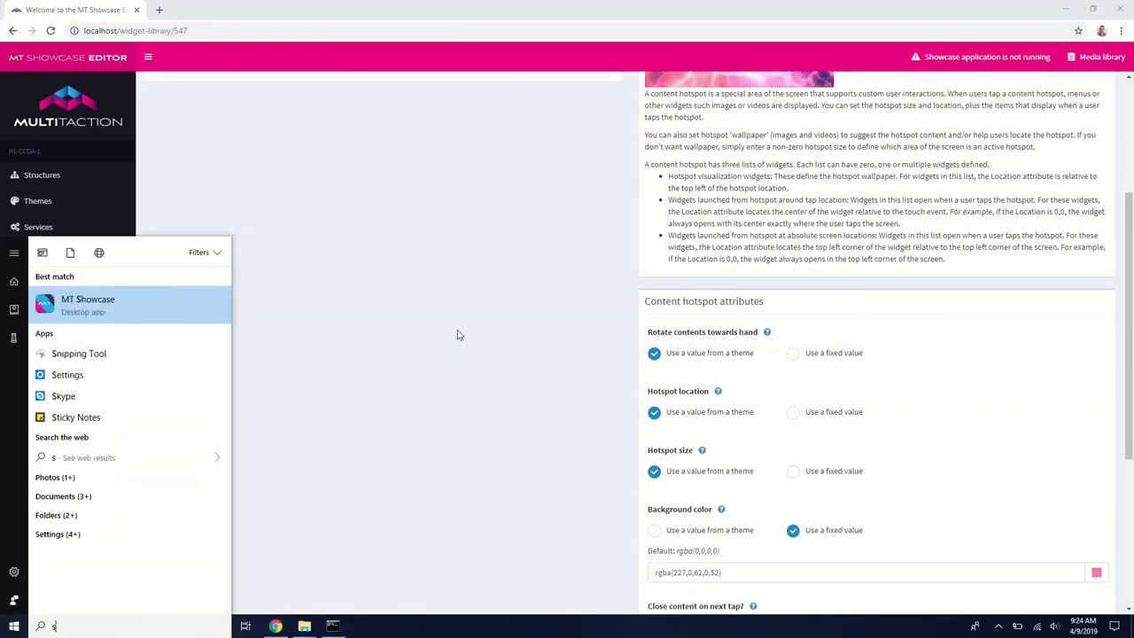
type("how")
key("Return")
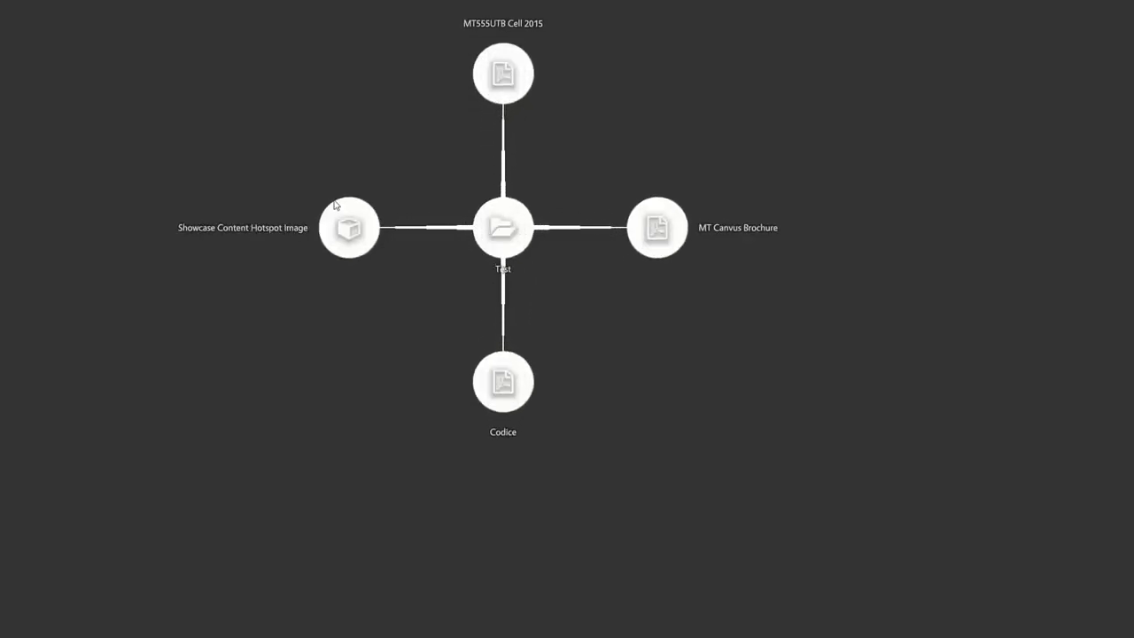
Open the Showcase Content Hotspot Image from the Test menu, enlarge it and check where the hotspot sits on the image.
left_click(354, 226)
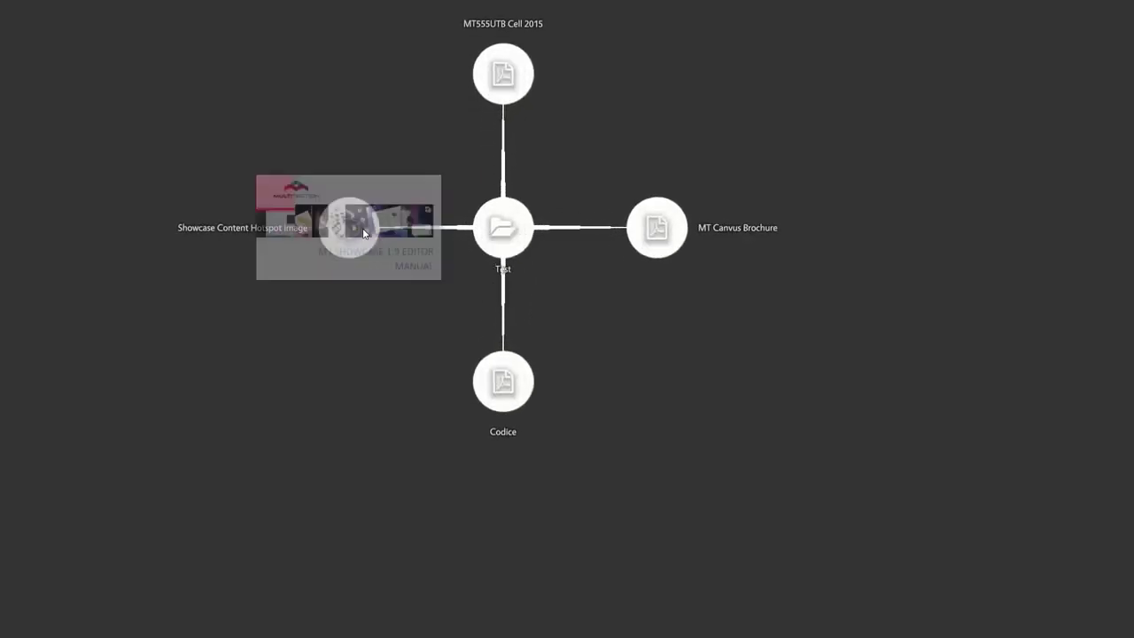
left_click_drag(384, 240, 579, 344)
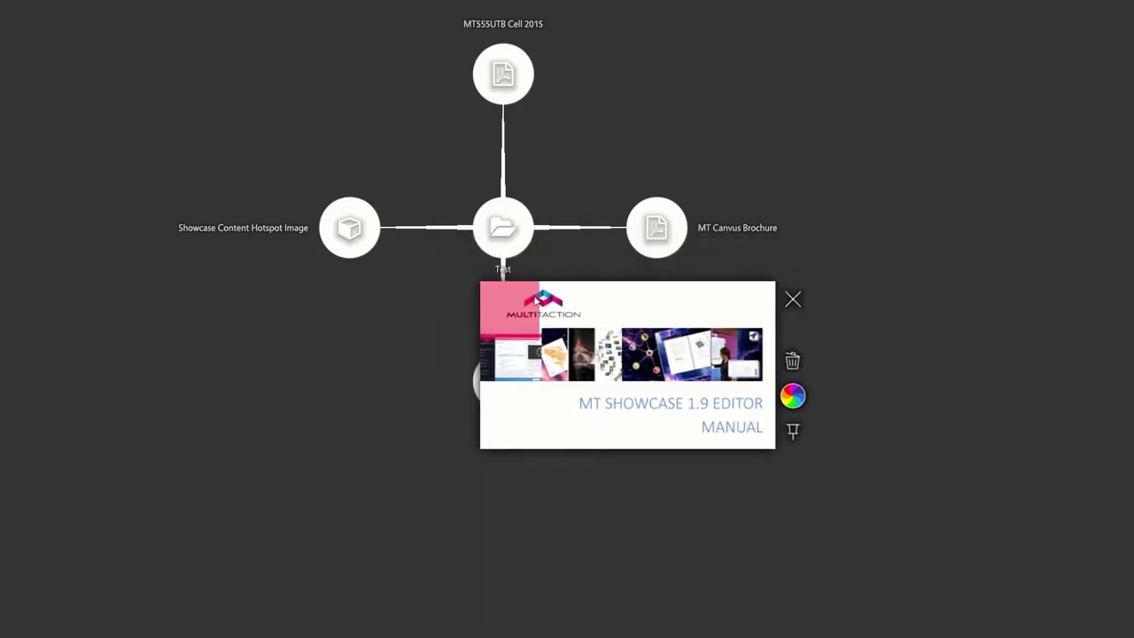
scroll(607, 345, "up", 3)
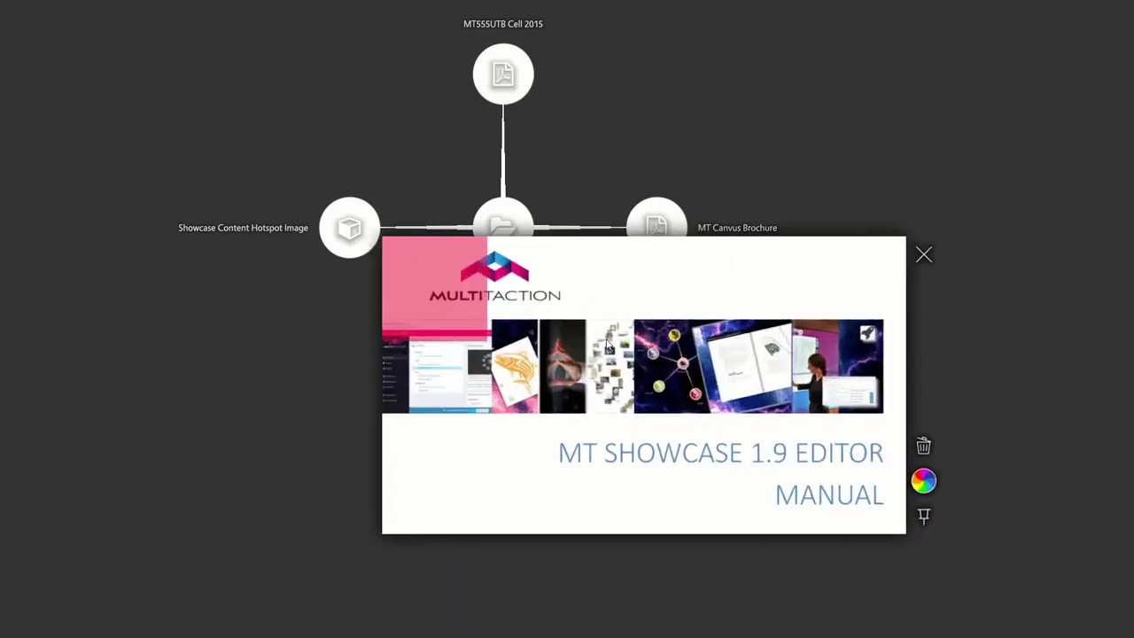
scroll(608, 346, "down", 1)
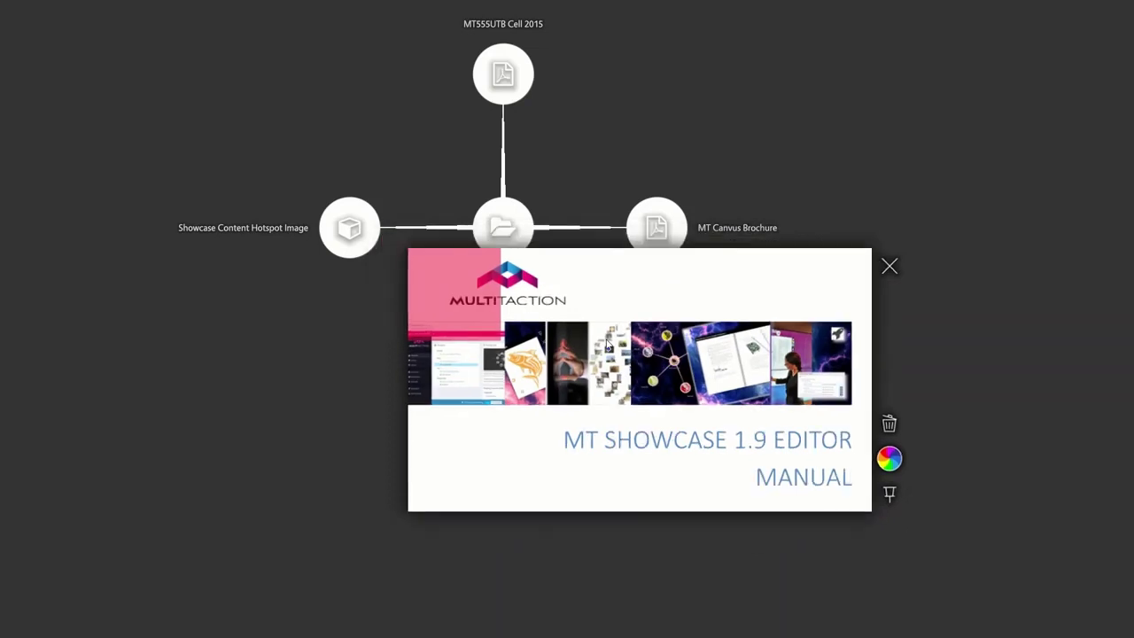
left_click(453, 265)
left_click(349, 228)
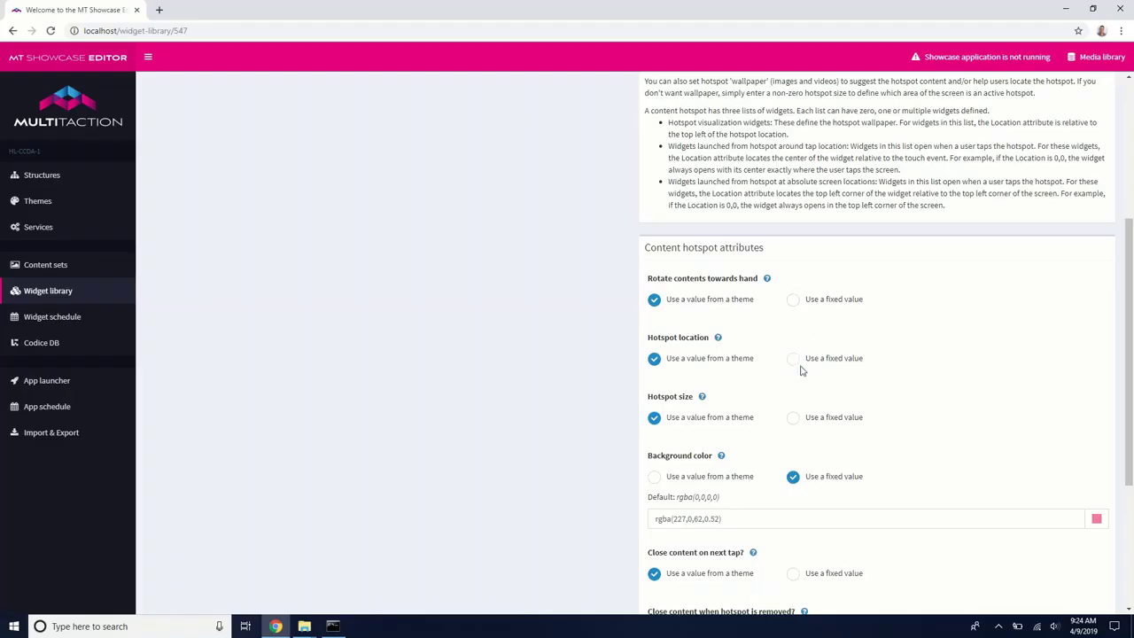
Set the hotspot location to a fixed value of 40, 10.
scroll(802, 370, "up", 1)
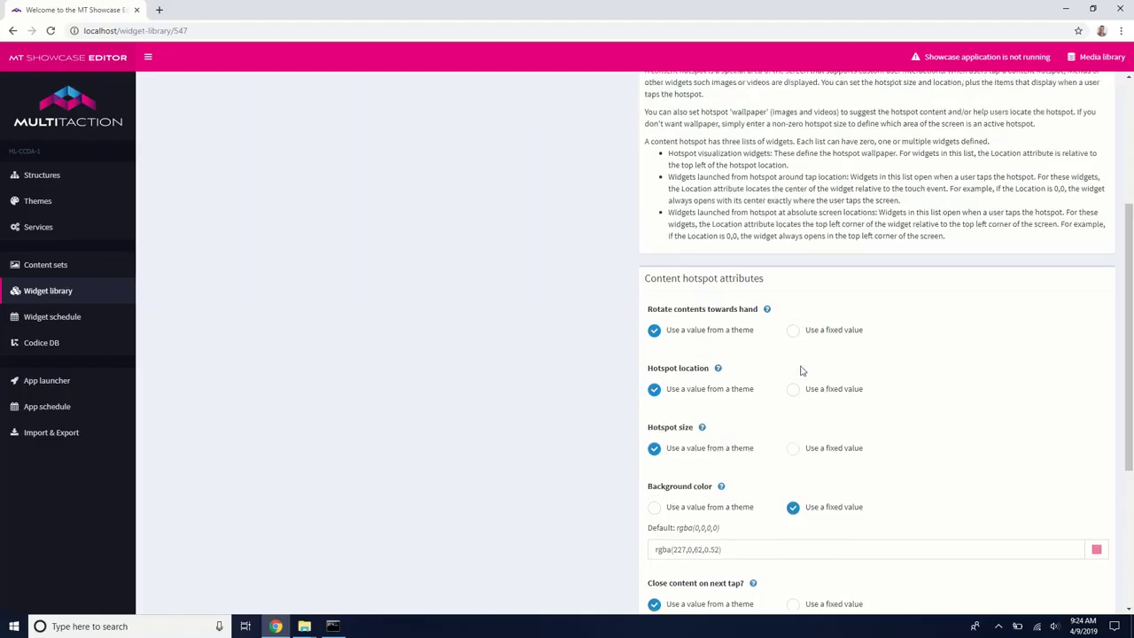
scroll(802, 371, "down", 2)
left_click(793, 276)
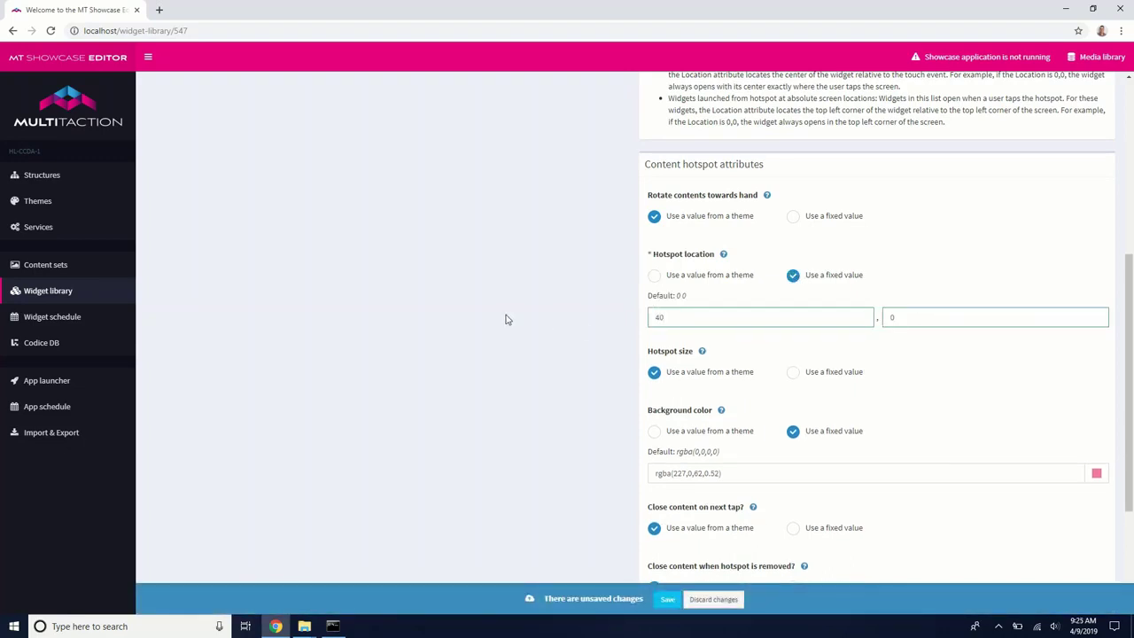
double_click(975, 317)
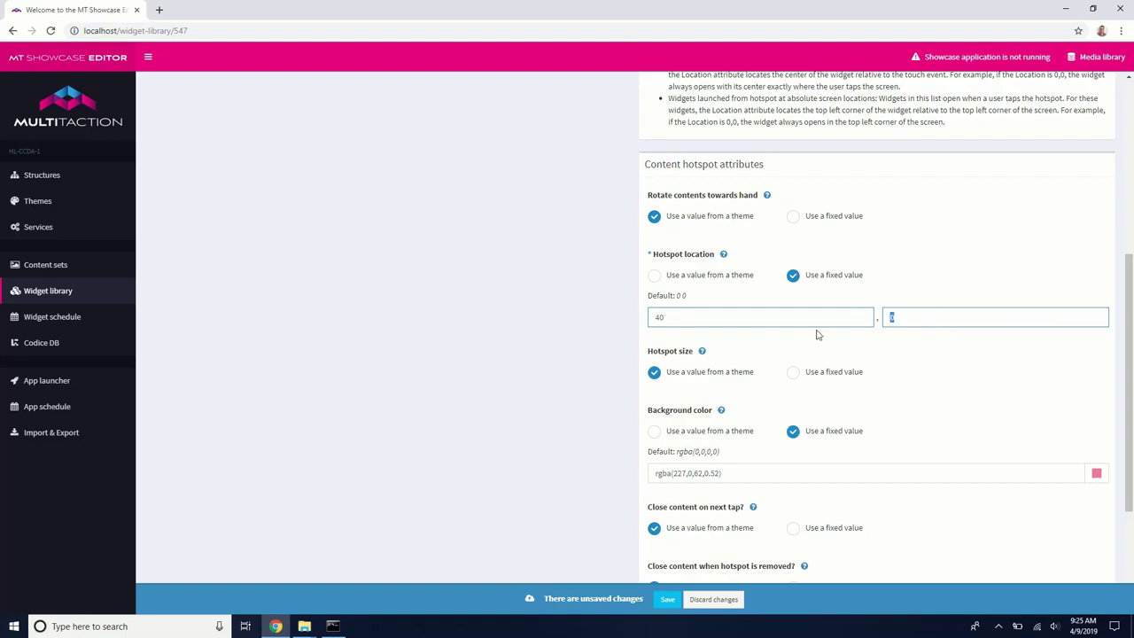
Set the hotspot size to a fixed value of 120px by 60px and save the changes.
left_click(793, 372)
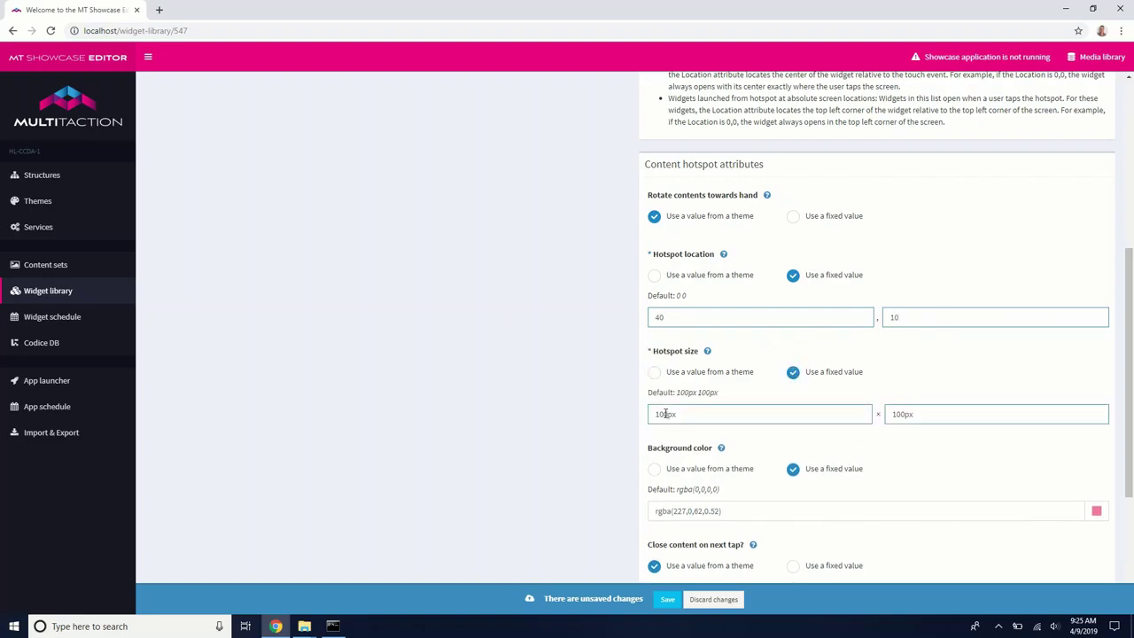
left_click_drag(665, 413, 664, 413)
left_click_drag(907, 413, 891, 414)
type("8")
left_click(666, 599)
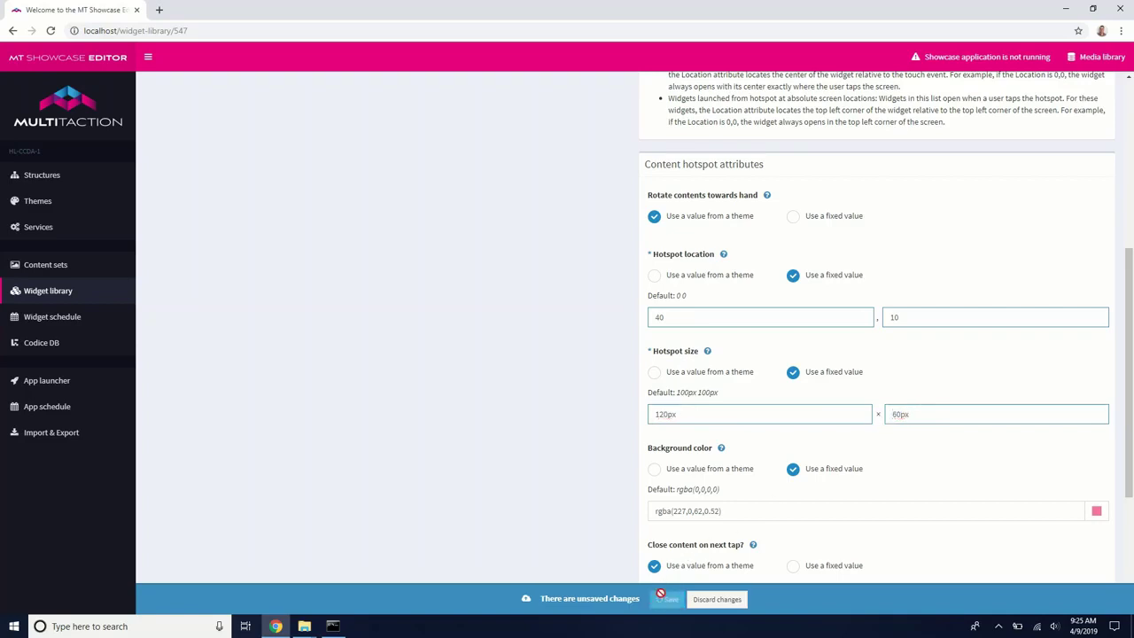
Launch MT Showcase and open the Showcase Content Hotspot Image to check the hotspot's fit over the MultiTaction logo.
key("super")
type("showc")
key("Return")
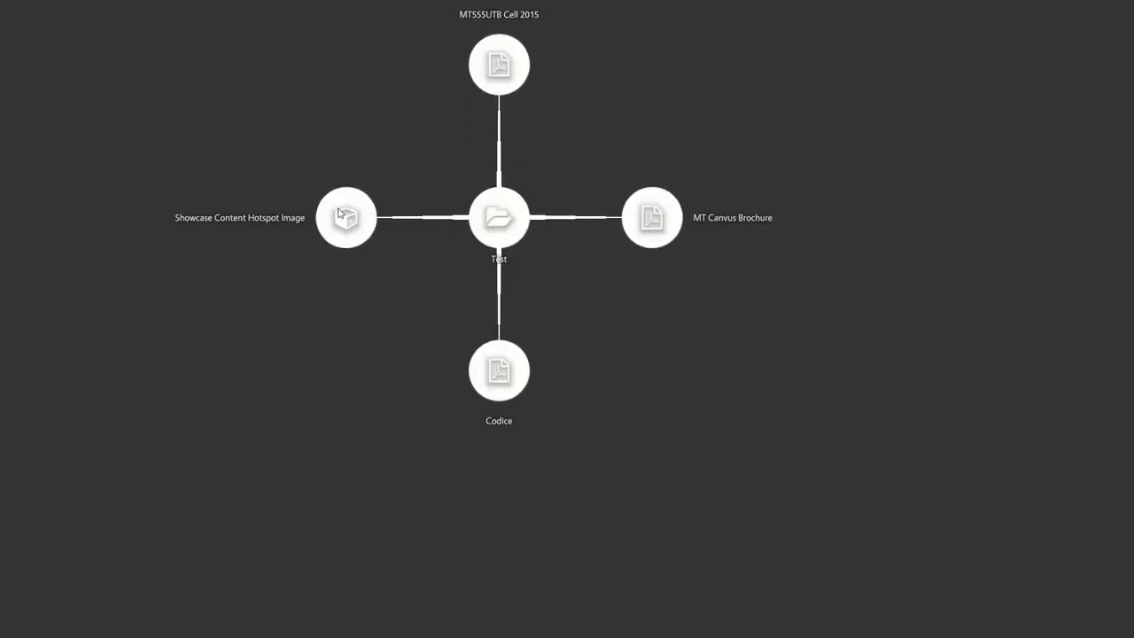
left_click(346, 218)
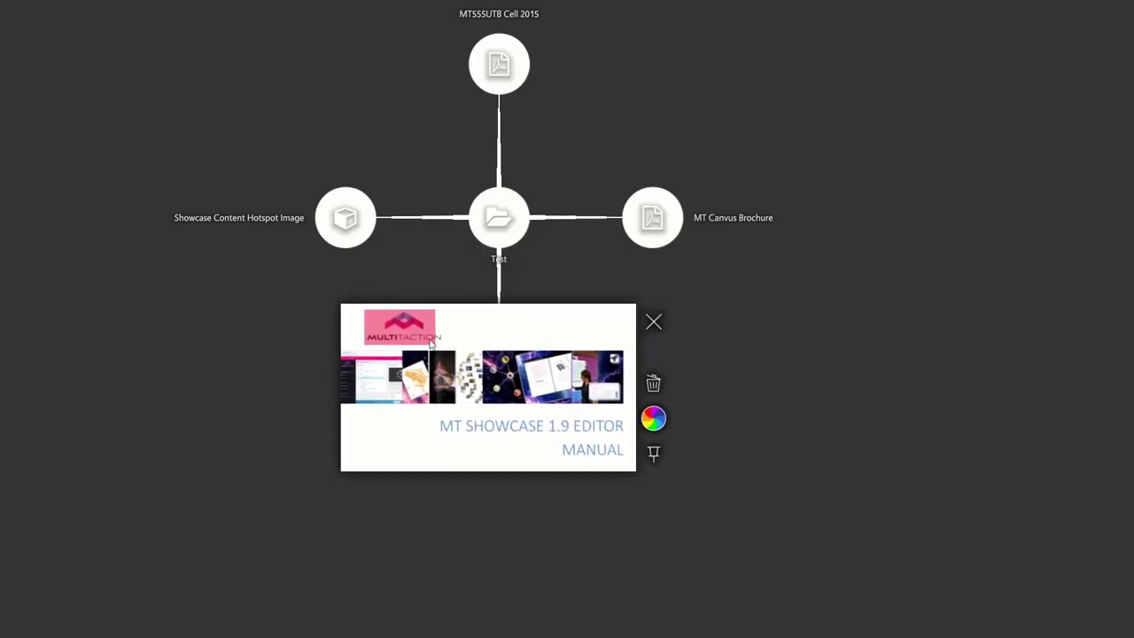
left_click(434, 347)
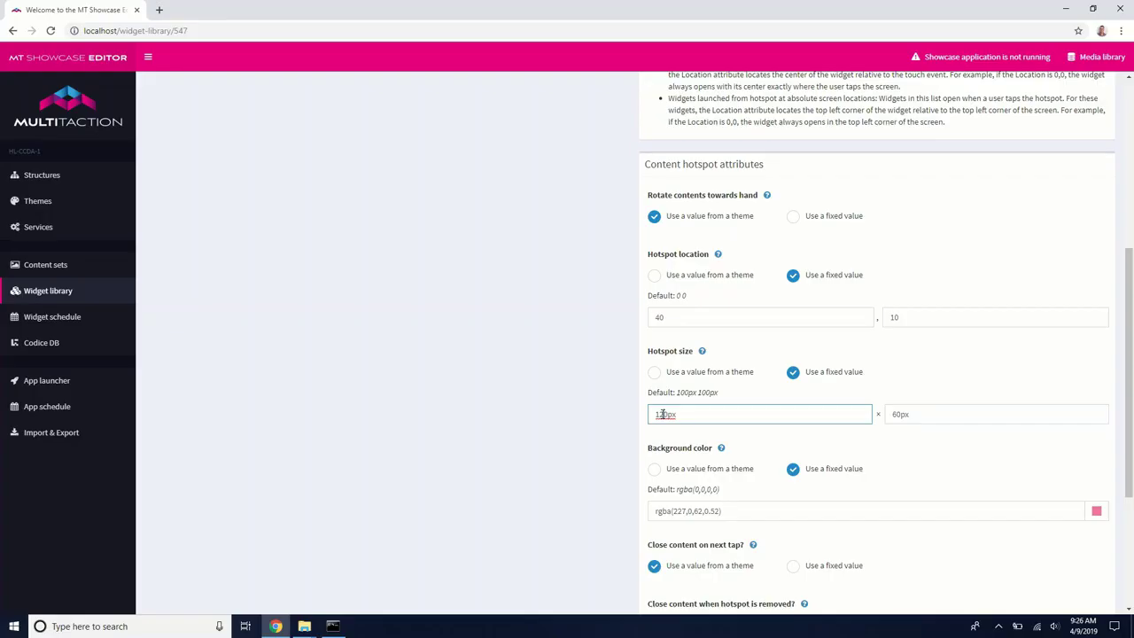
Change the hotspot size to 140px by 50px and save.
type("4")
left_click(915, 418)
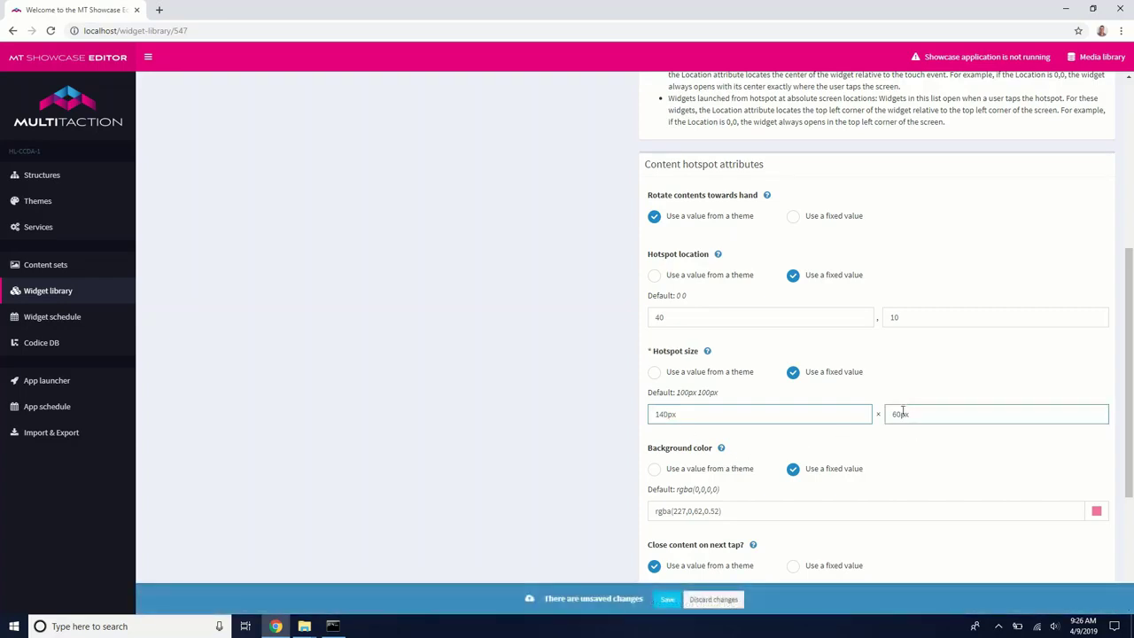
left_click_drag(898, 414, 878, 413)
left_click(668, 600)
Launch MT Showcase again to check the resized hotspot.
key("super")
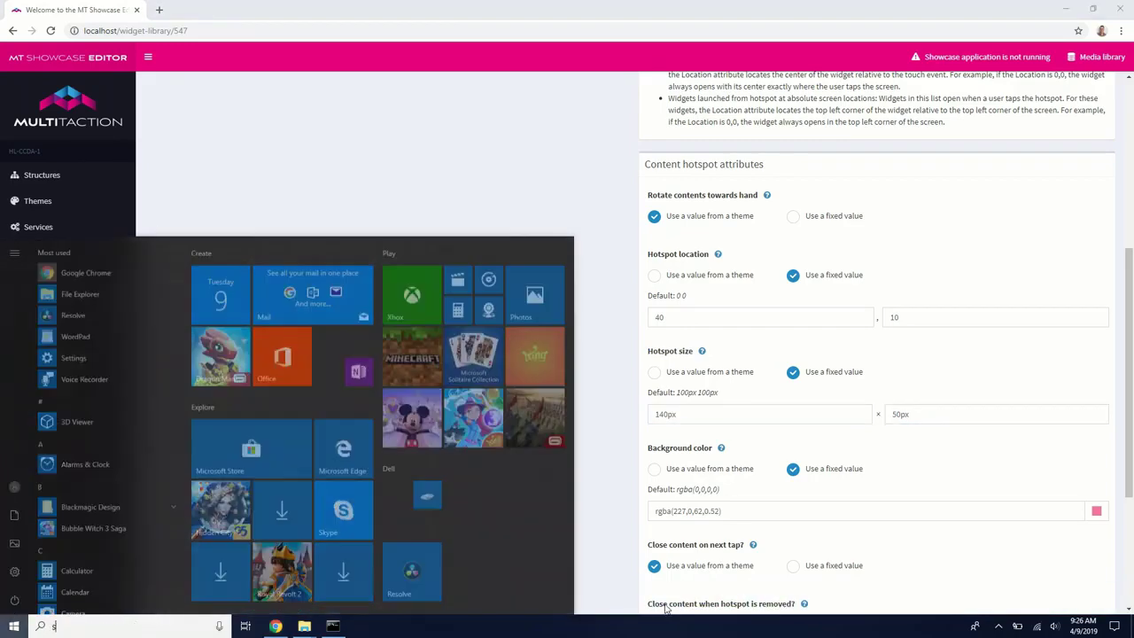
type("show")
key("Return")
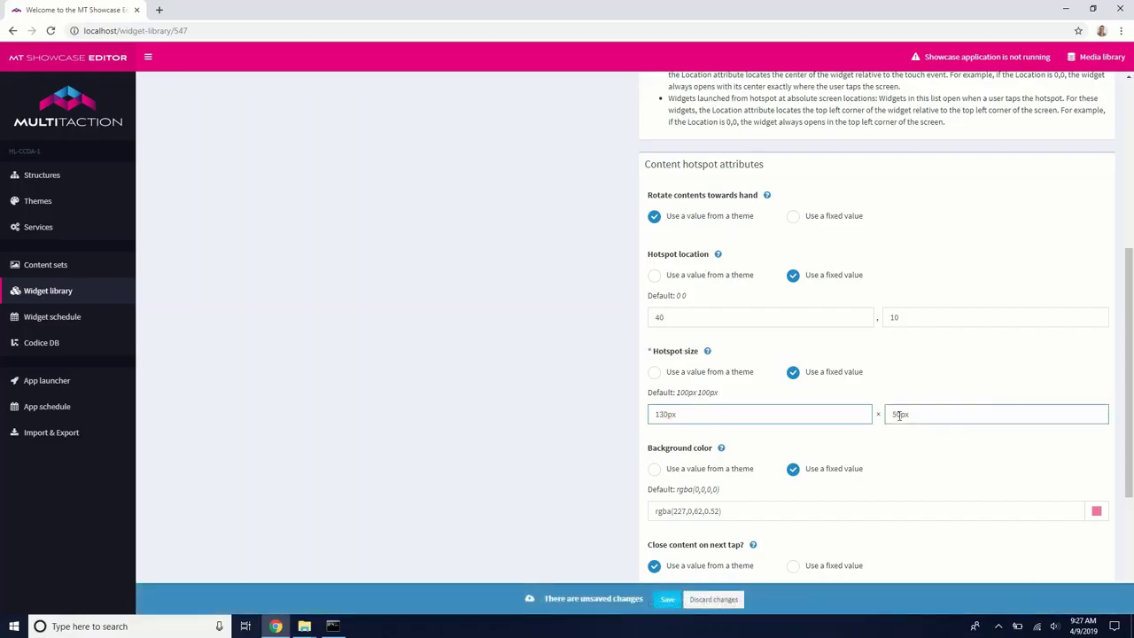
Adjust the hotspot size to 130px by 55px and save.
double_click(903, 414)
left_click(889, 415)
left_click_drag(901, 414, 895, 416)
left_click(667, 599)
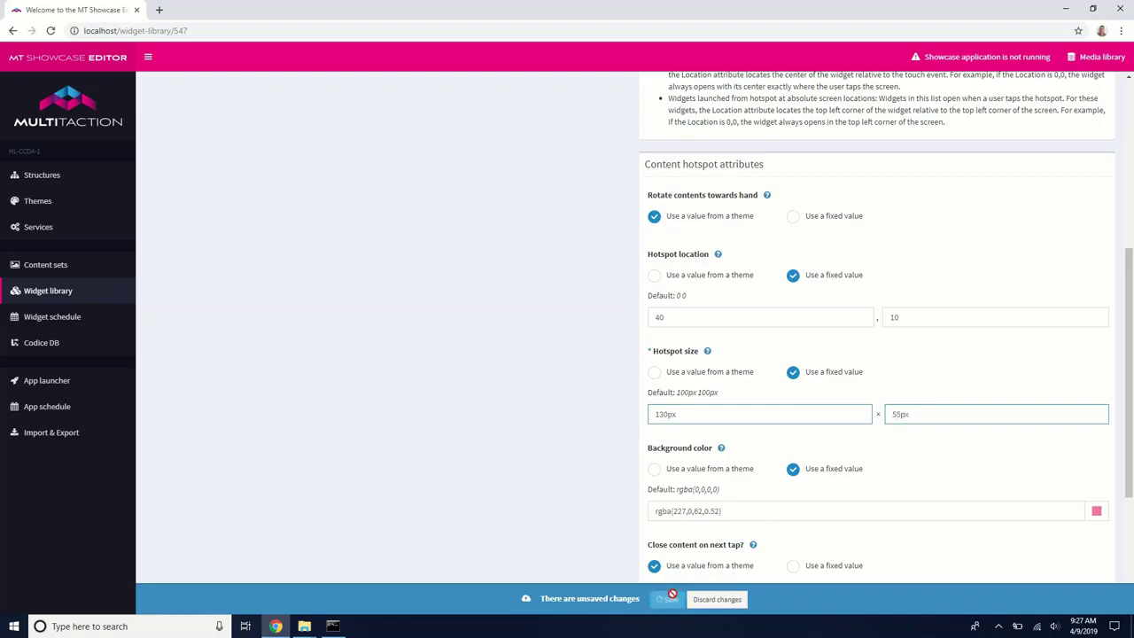
Add a Web browser widget to the content hotspot's list of widgets launched around the tap location.
scroll(428, 302, "up", 4)
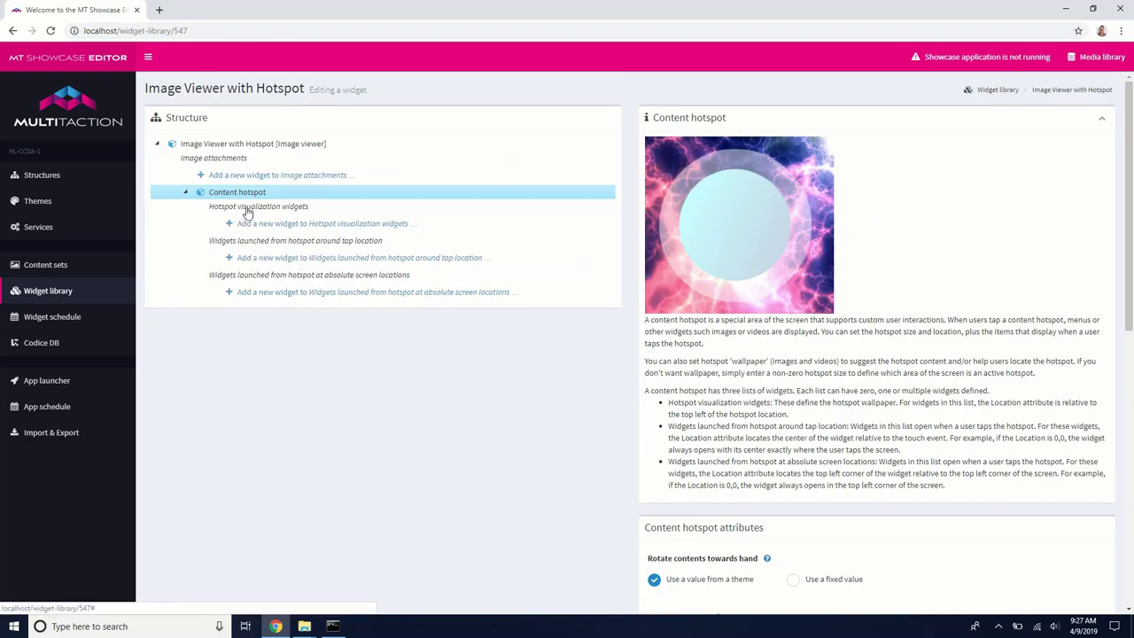
left_click(293, 259)
scroll(610, 390, "down", 5)
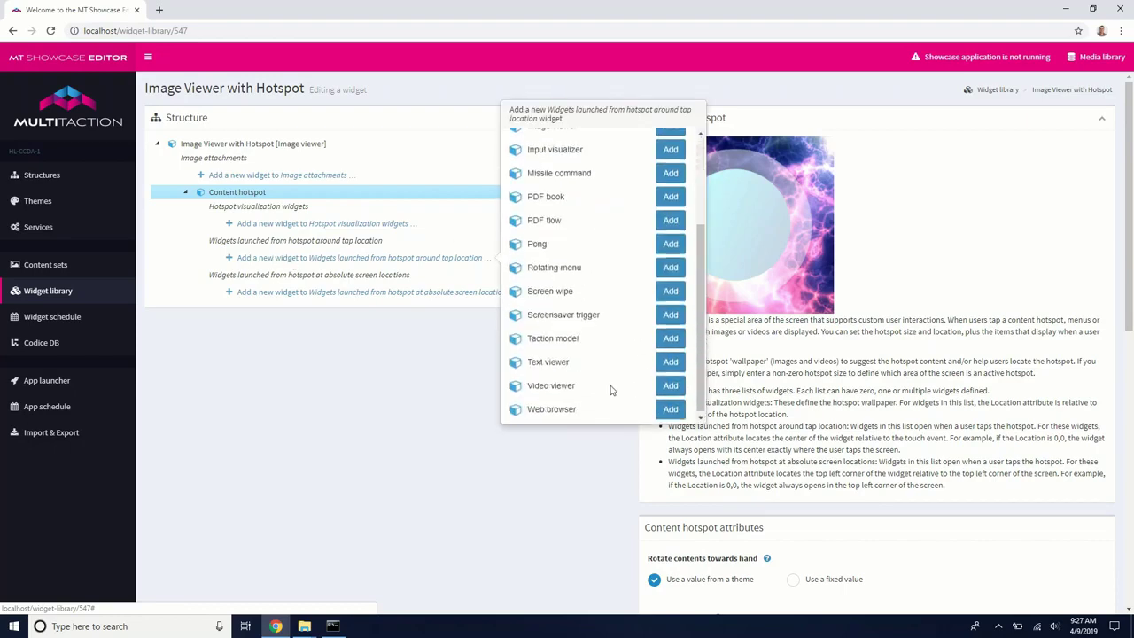
left_click(671, 409)
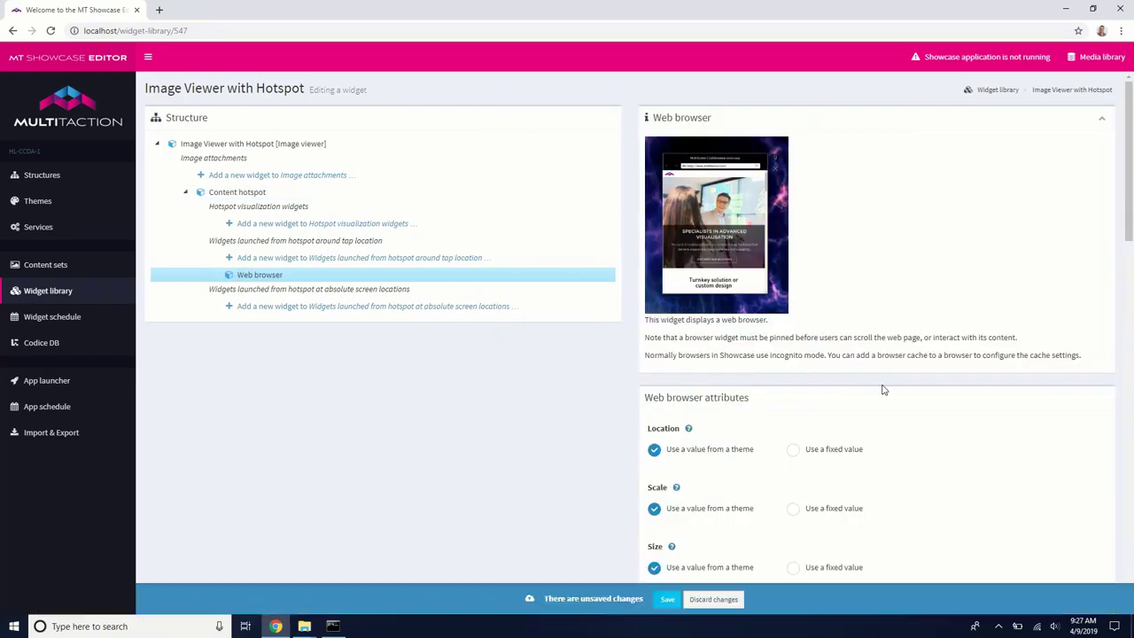
scroll(882, 390, "down", 5)
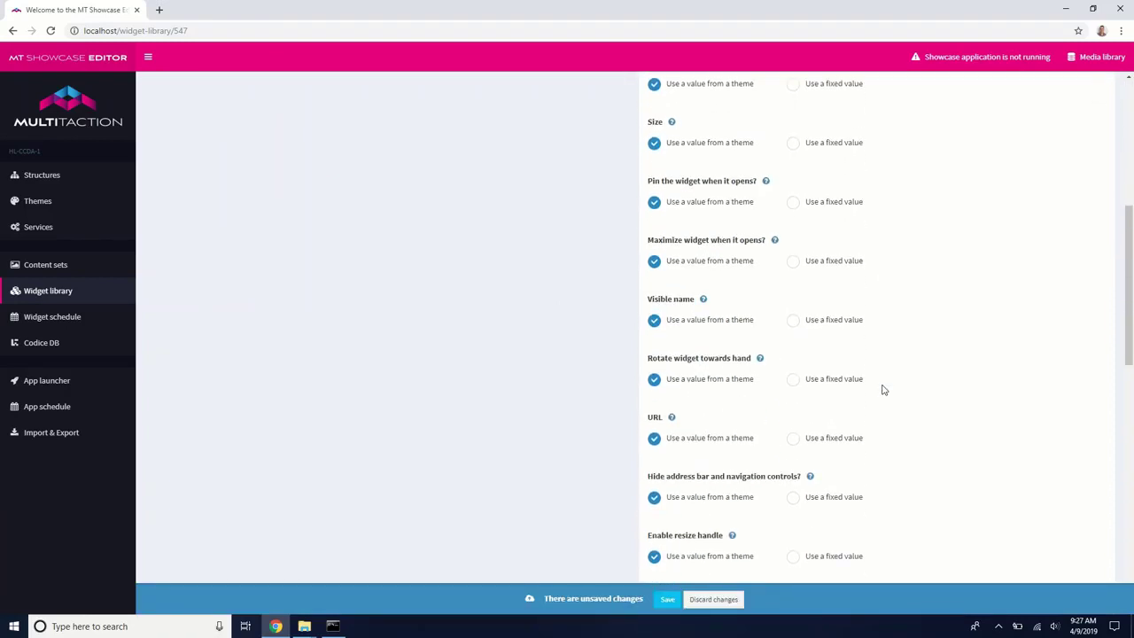
scroll(883, 390, "down", 2)
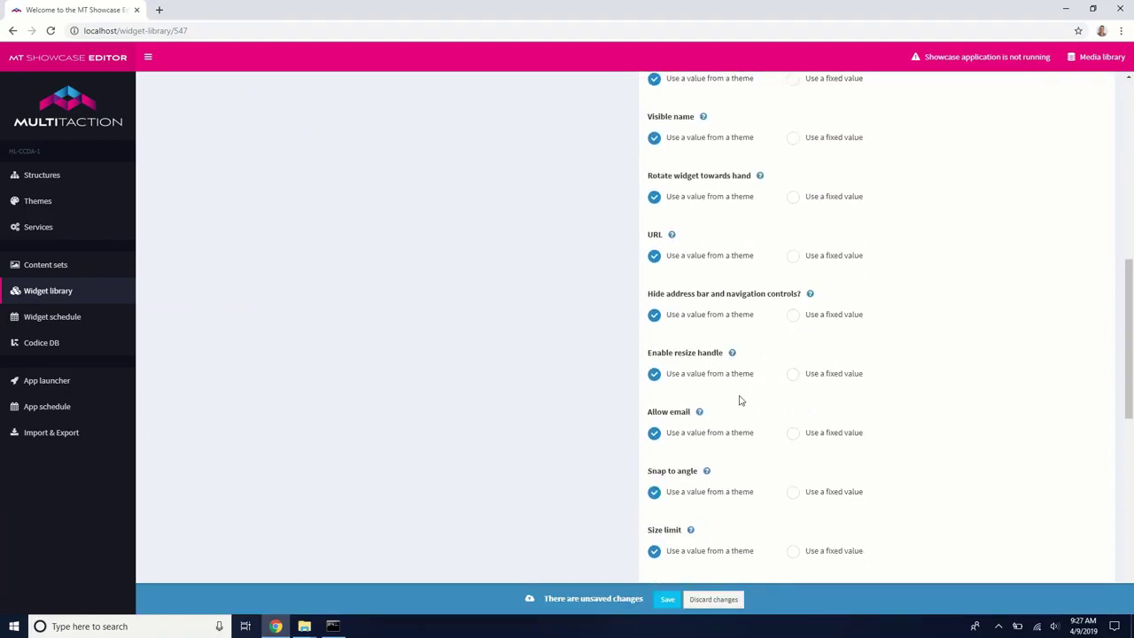
left_click(794, 249)
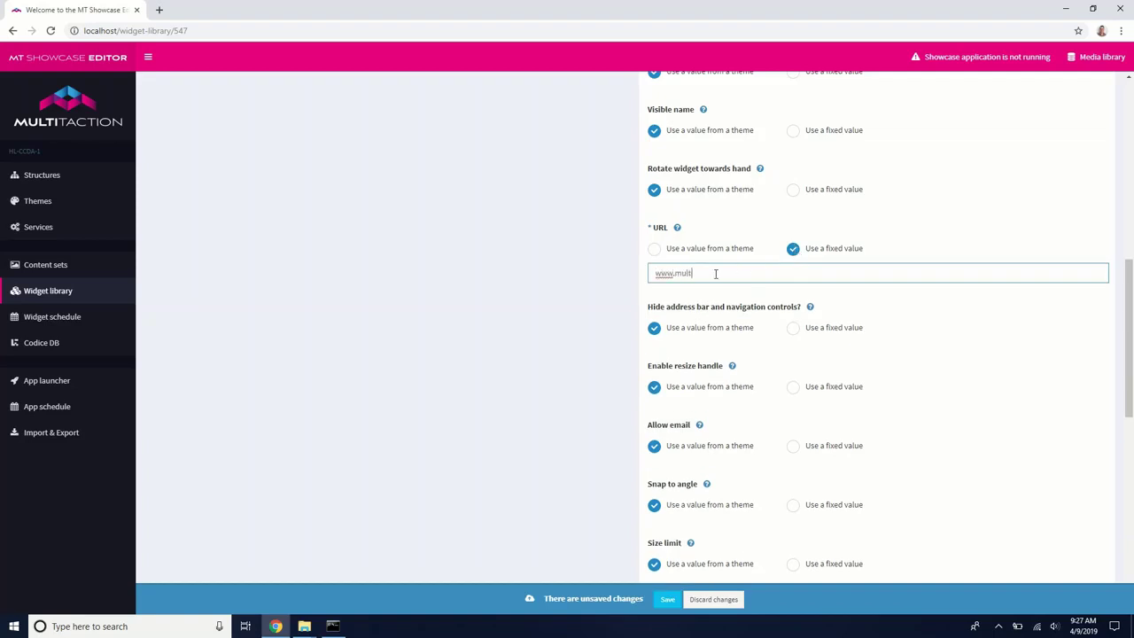
type("www.multitaction.com")
left_click(668, 600)
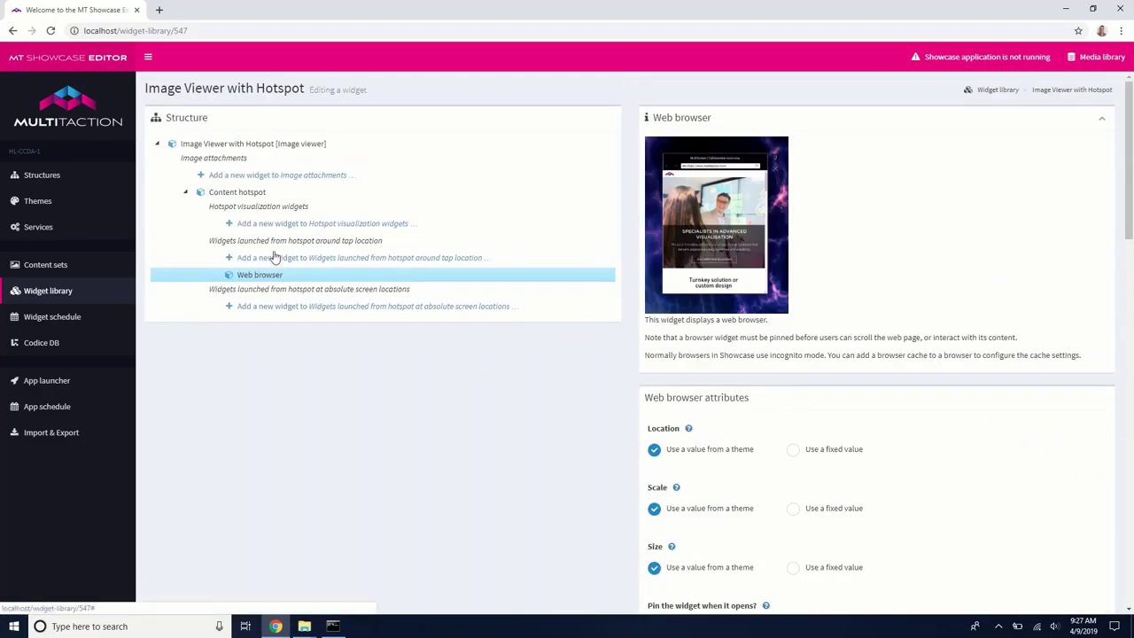
Launch MT Showcase and test that tapping the pink hotspot over the logo opens the web browser widget.
key("super")
type("show")
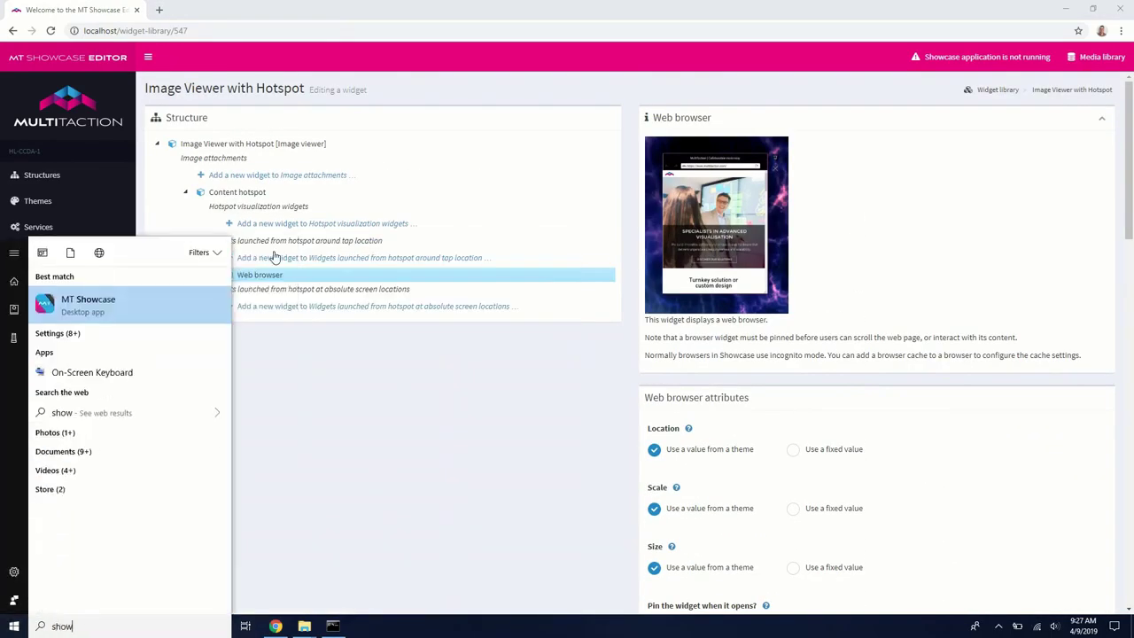
key("Return")
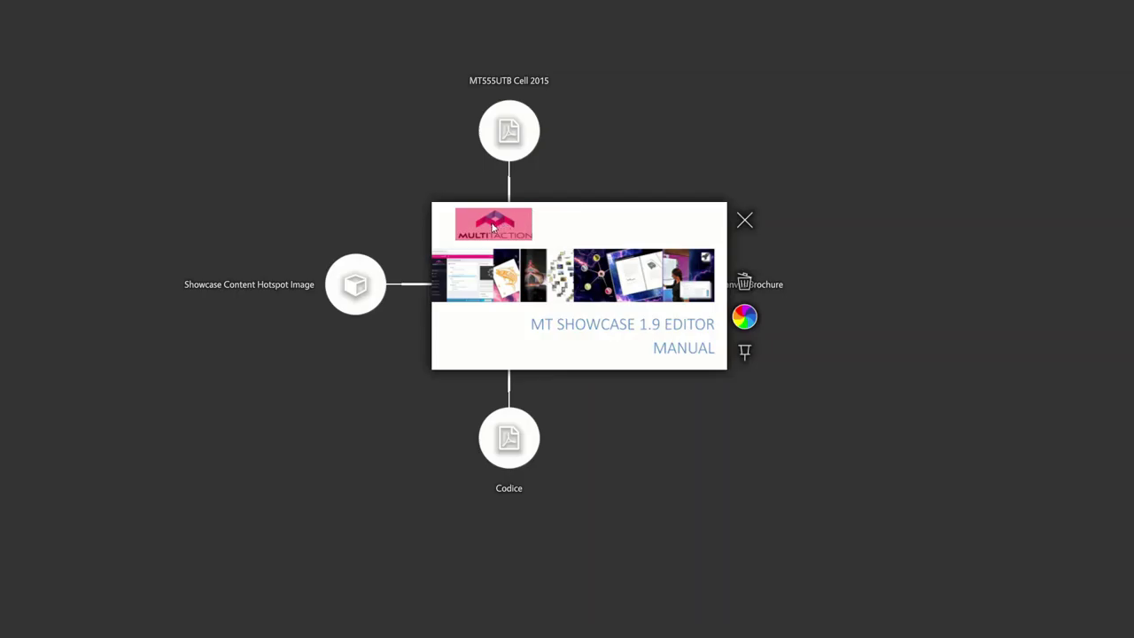
left_click(494, 227)
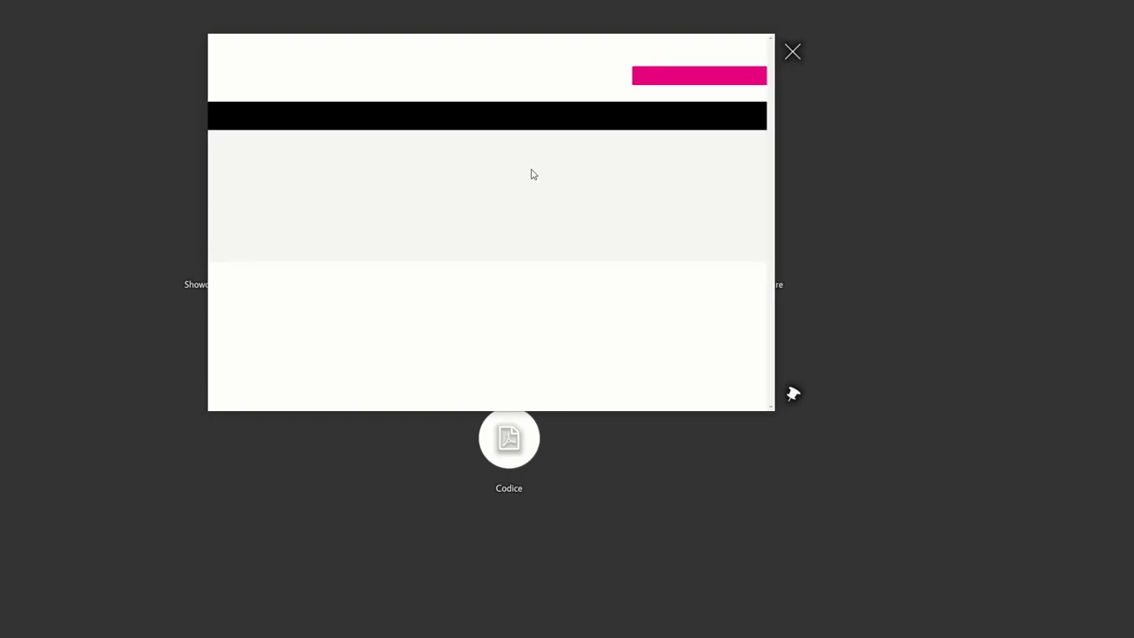
left_click_drag(663, 243, 723, 282)
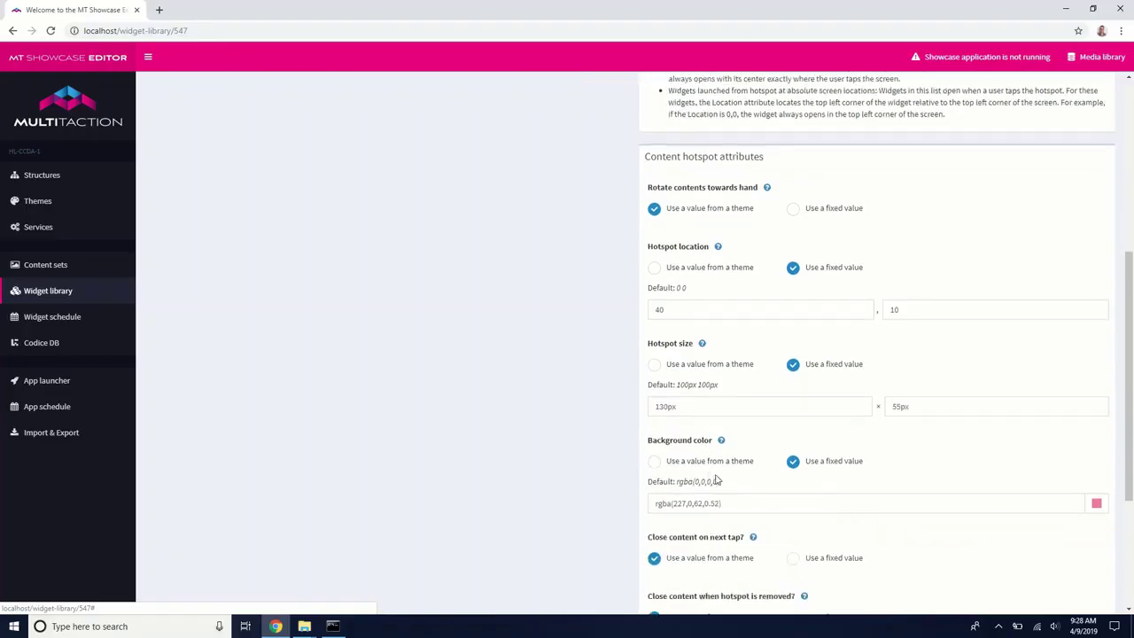
Make the content hotspot's background color fully transparent, rgba(227,0,62,0), and save the changes.
left_click(1096, 504)
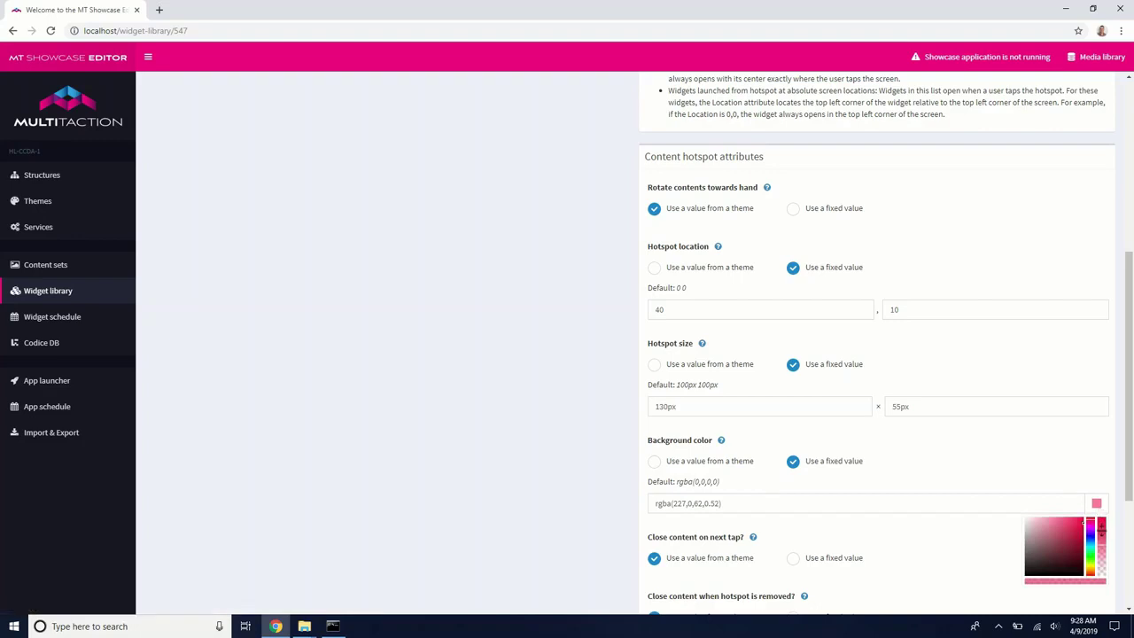
left_click(1102, 535)
left_click_drag(1101, 535, 1104, 581)
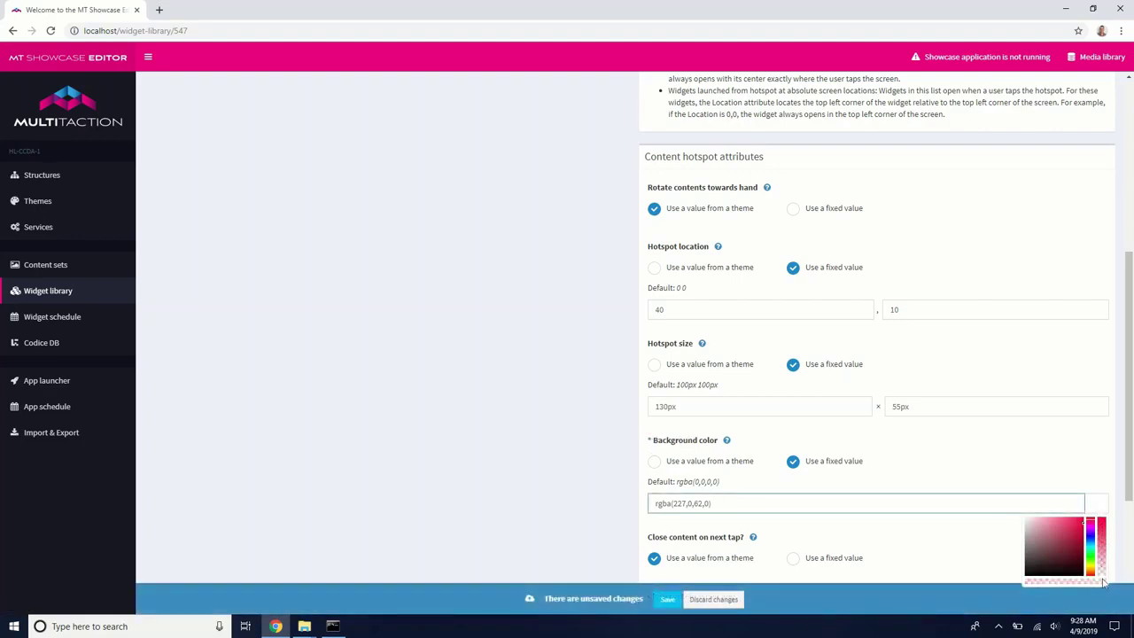
left_click(668, 600)
scroll(355, 280, "up", 4)
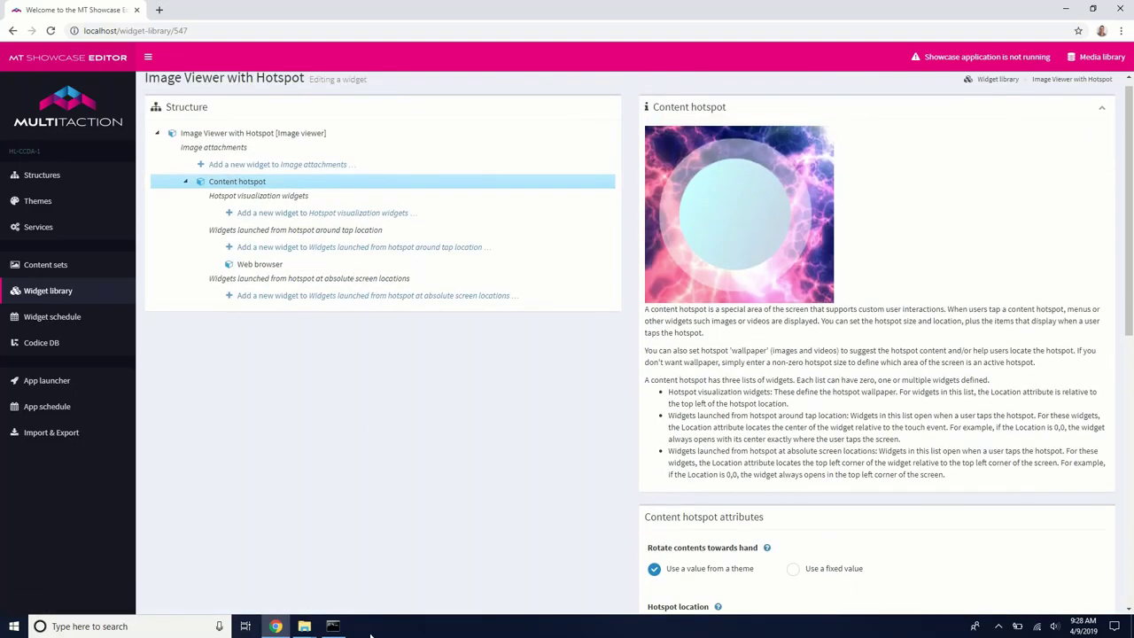
Launch MT Showcase again, open the web browser from the transparent logo hotspot, and close the browser after viewing the page.
key("super")
type("show")
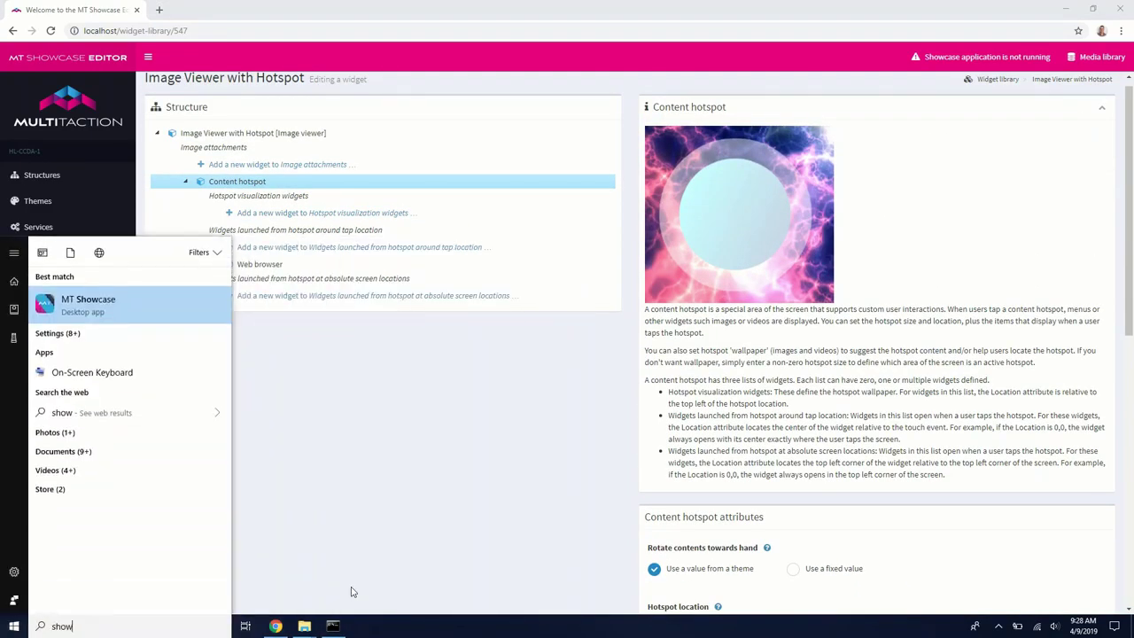
key("Return")
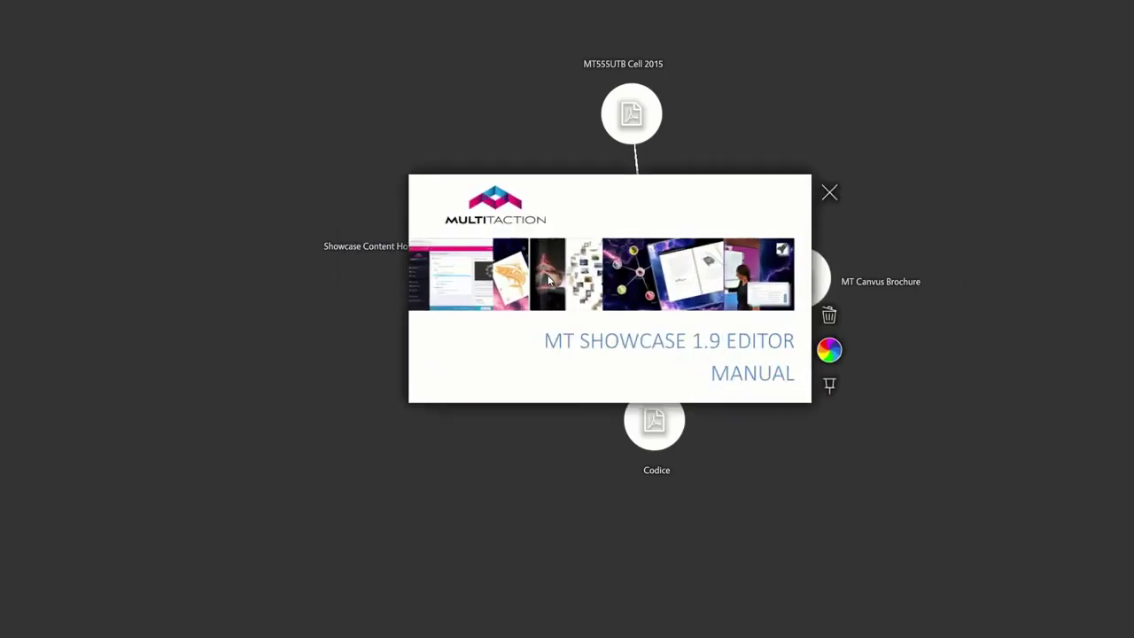
left_click(475, 176)
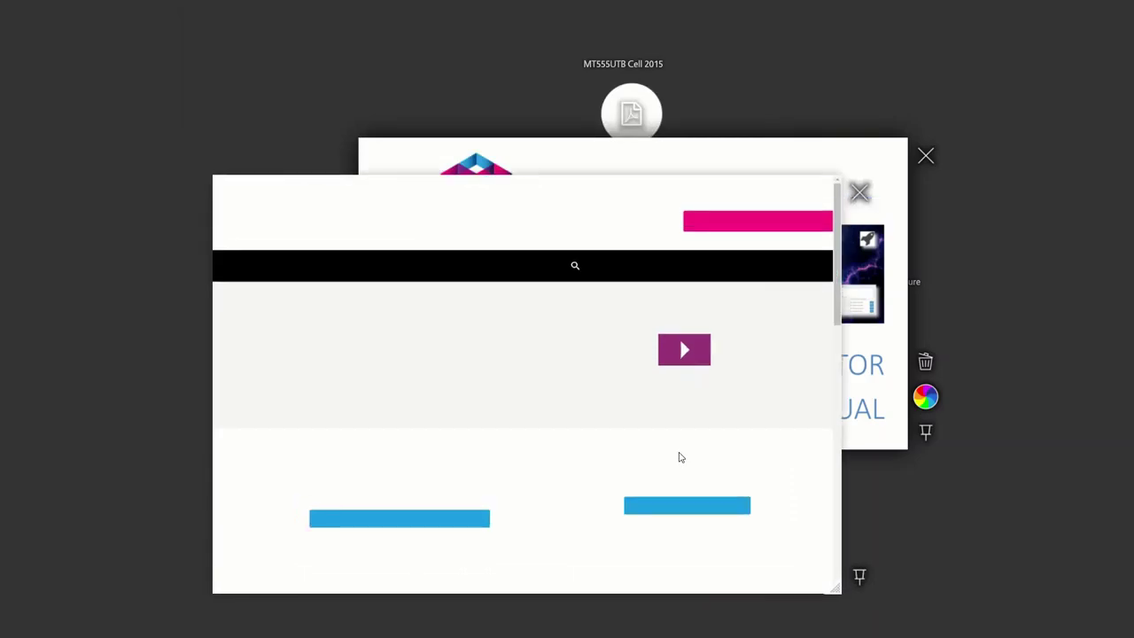
left_click(860, 576)
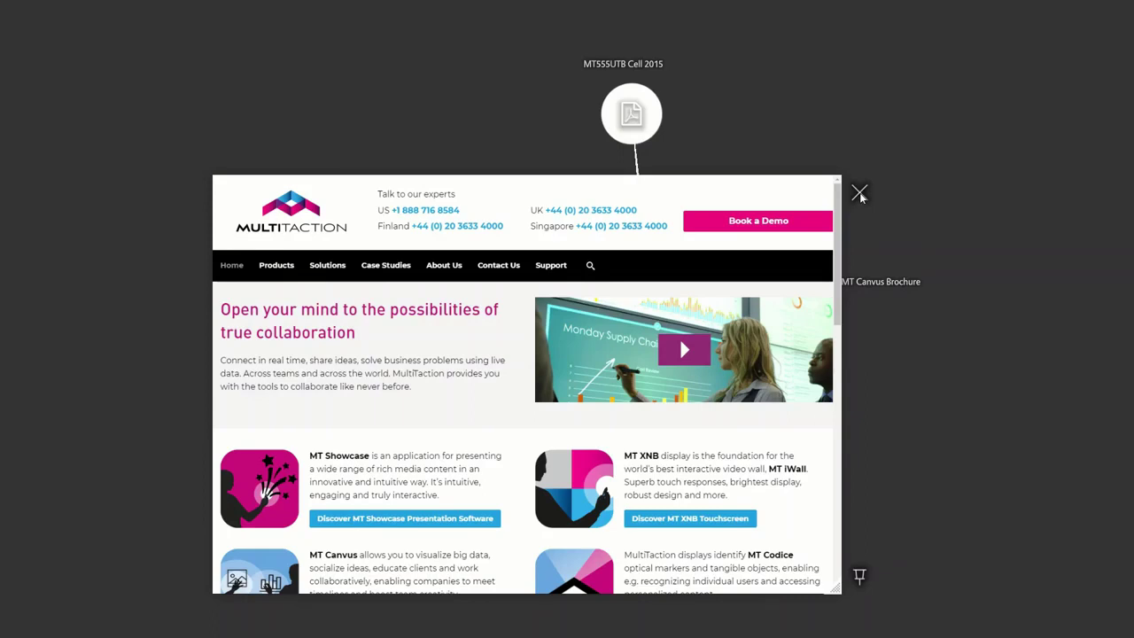
left_click(859, 193)
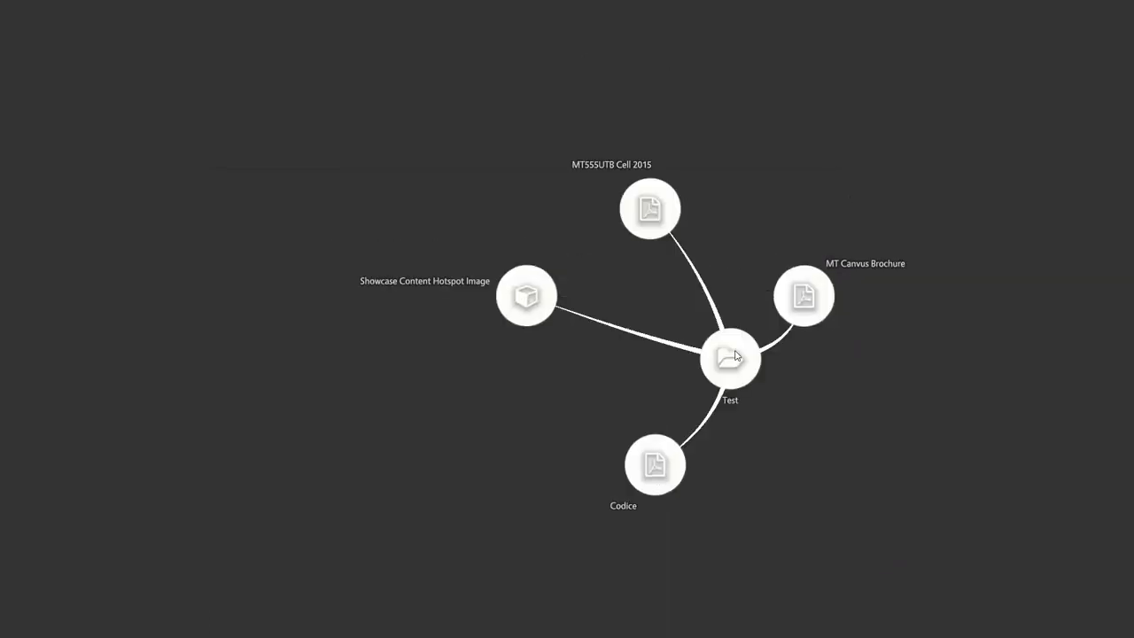